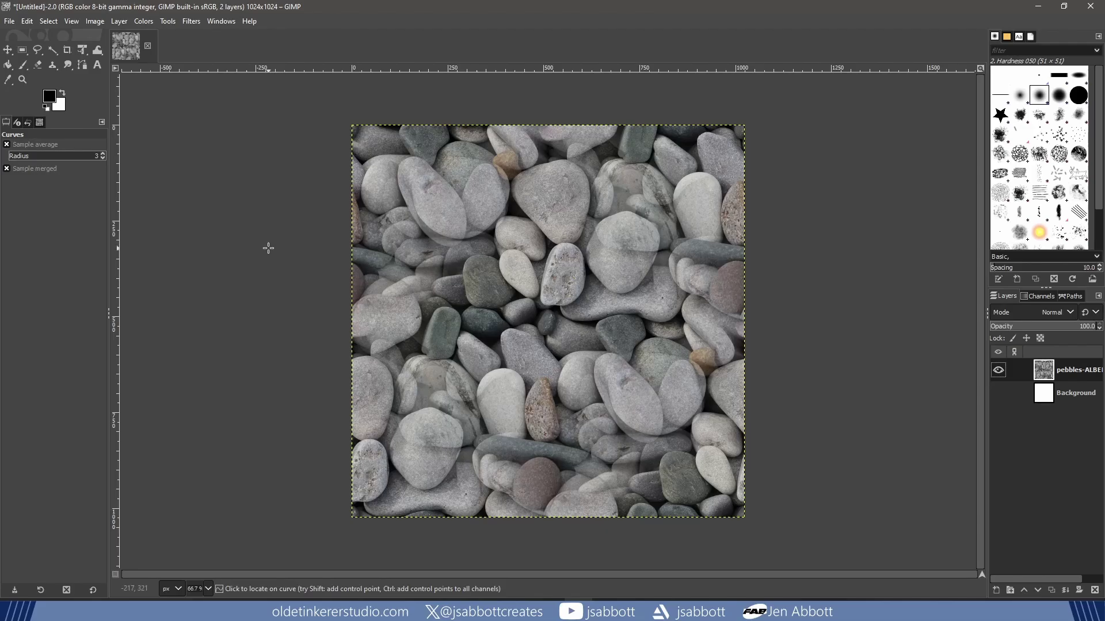
Desaturate the pebble photo to grayscale using Lightness (HSL) mode.
{"action": "left_click", "coordinate": [142, 21]}
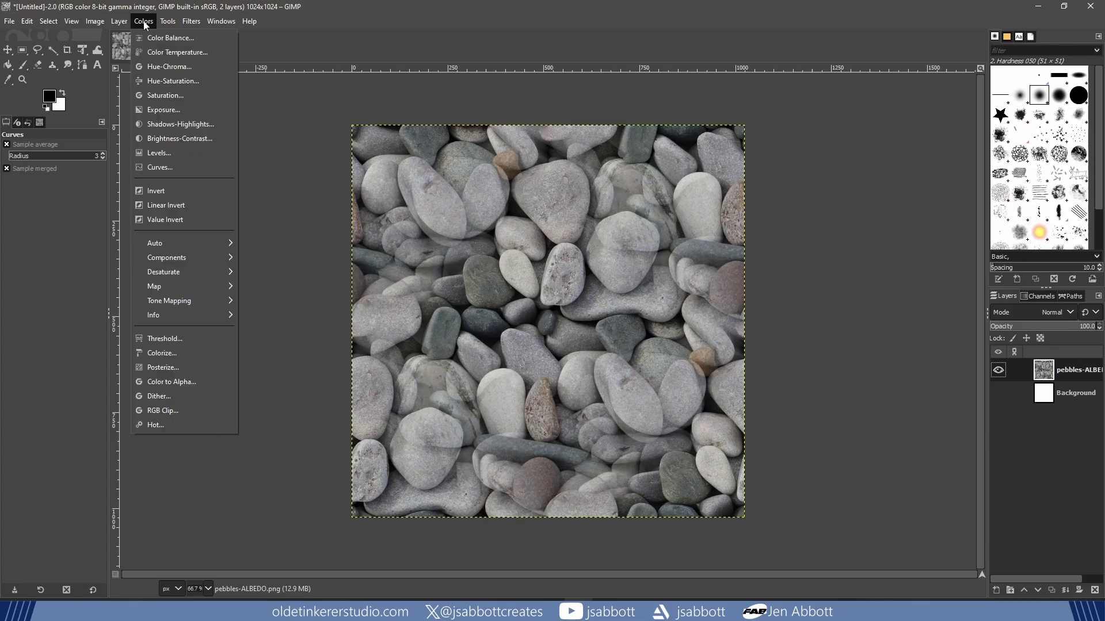
{"action": "mouse_move", "coordinate": [196, 272]}
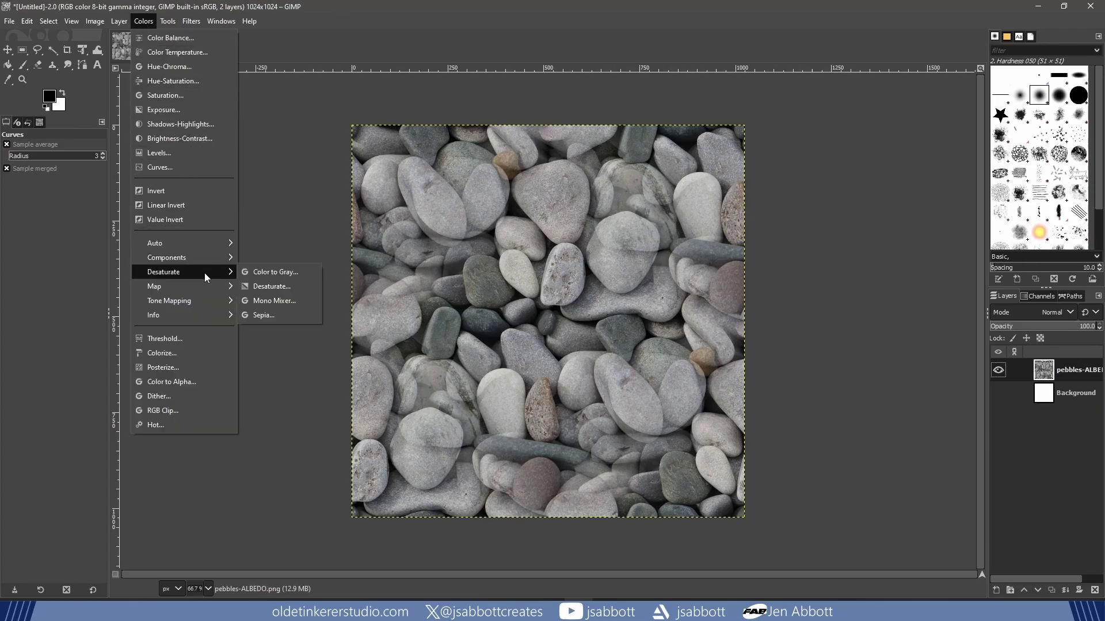
{"action": "left_click", "coordinate": [275, 288]}
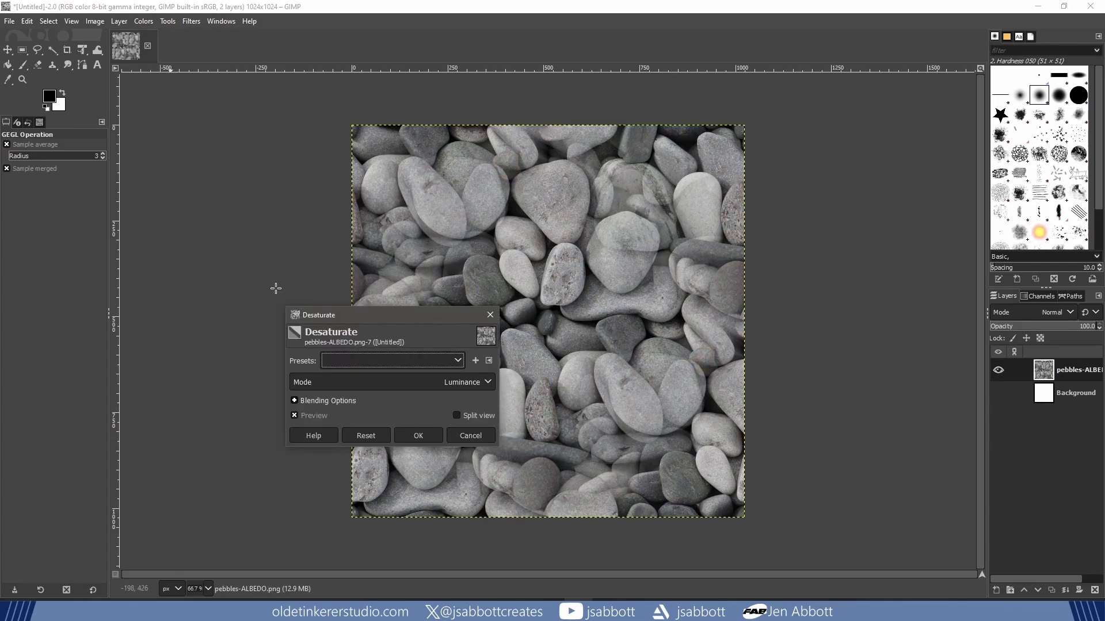
{"action": "left_click", "coordinate": [389, 386]}
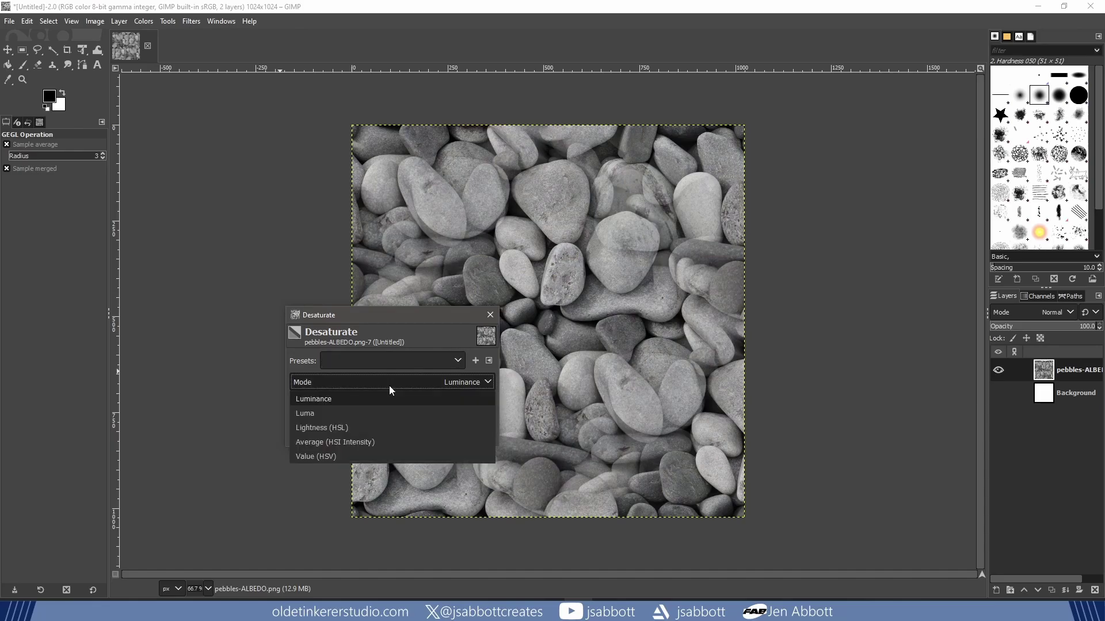
{"action": "left_click", "coordinate": [375, 429]}
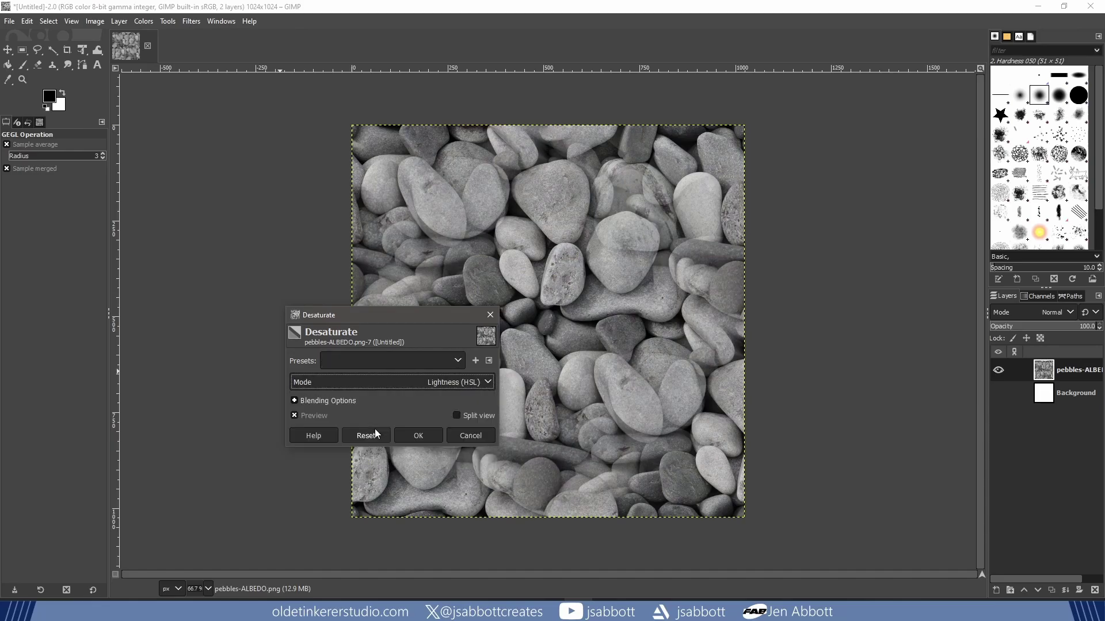
{"action": "left_click", "coordinate": [425, 434]}
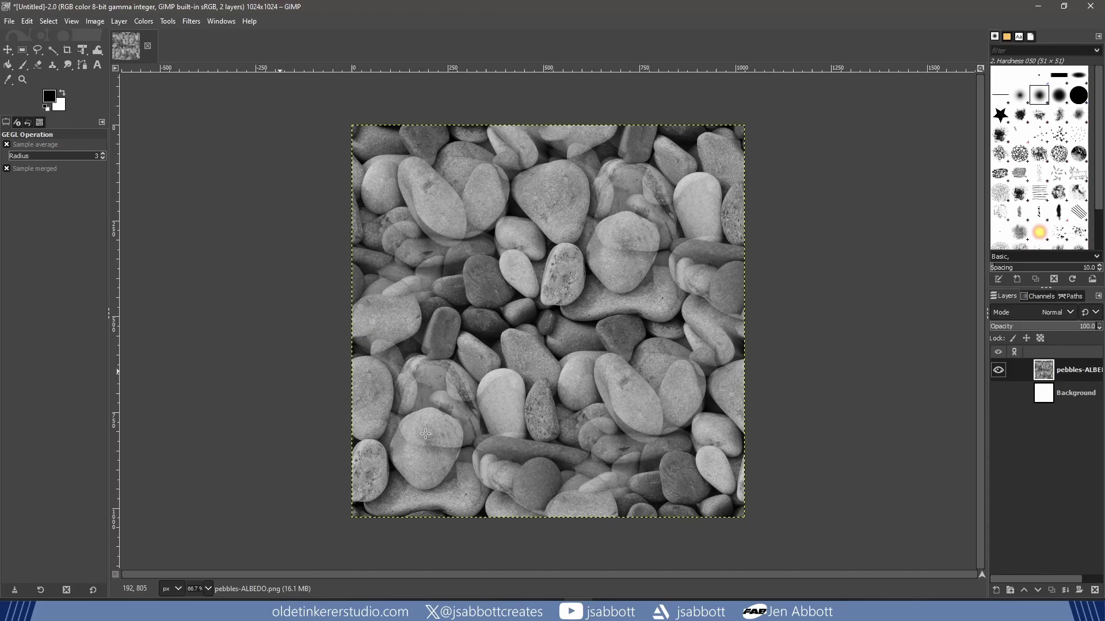
Apply the Shift distort filter with default settings (horizontal, amount 5).
{"action": "left_click", "coordinate": [196, 25]}
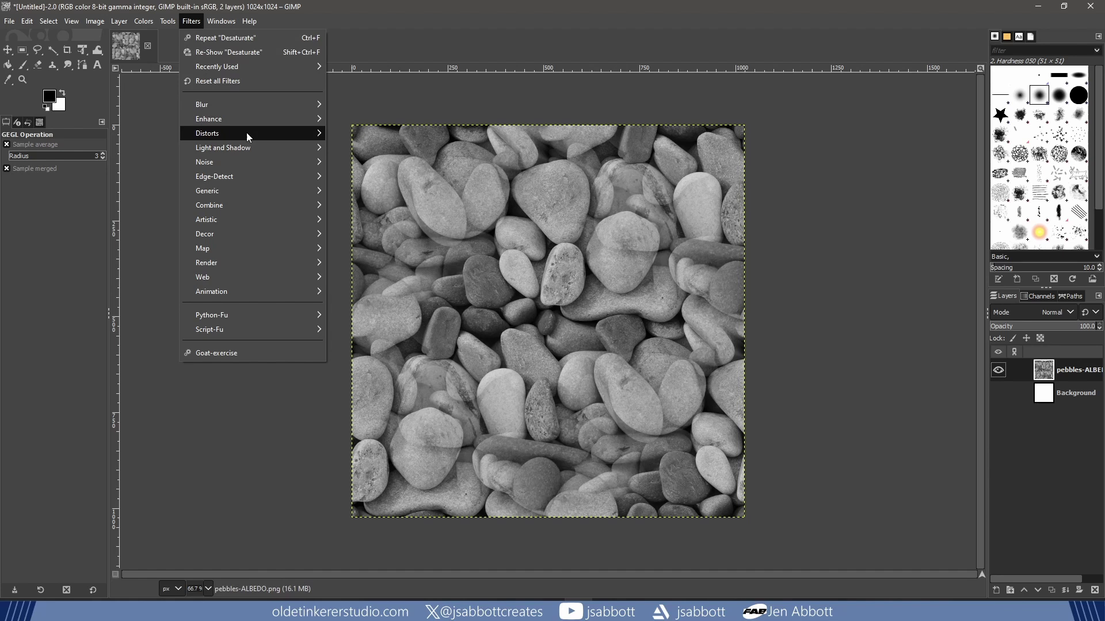
{"action": "mouse_move", "coordinate": [247, 133]}
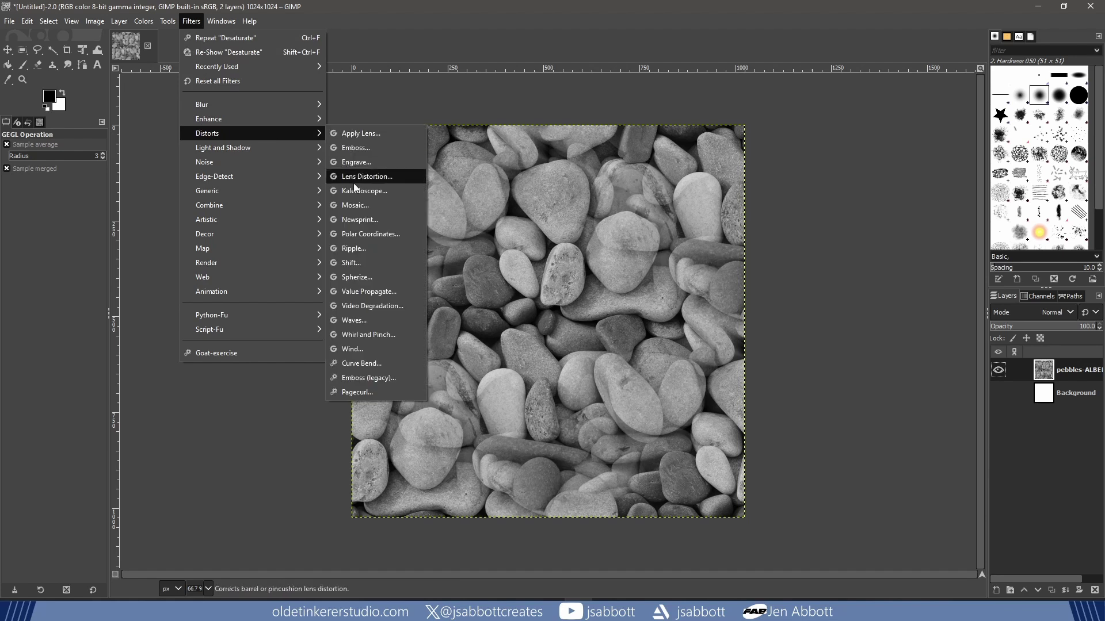
{"action": "left_click", "coordinate": [360, 262]}
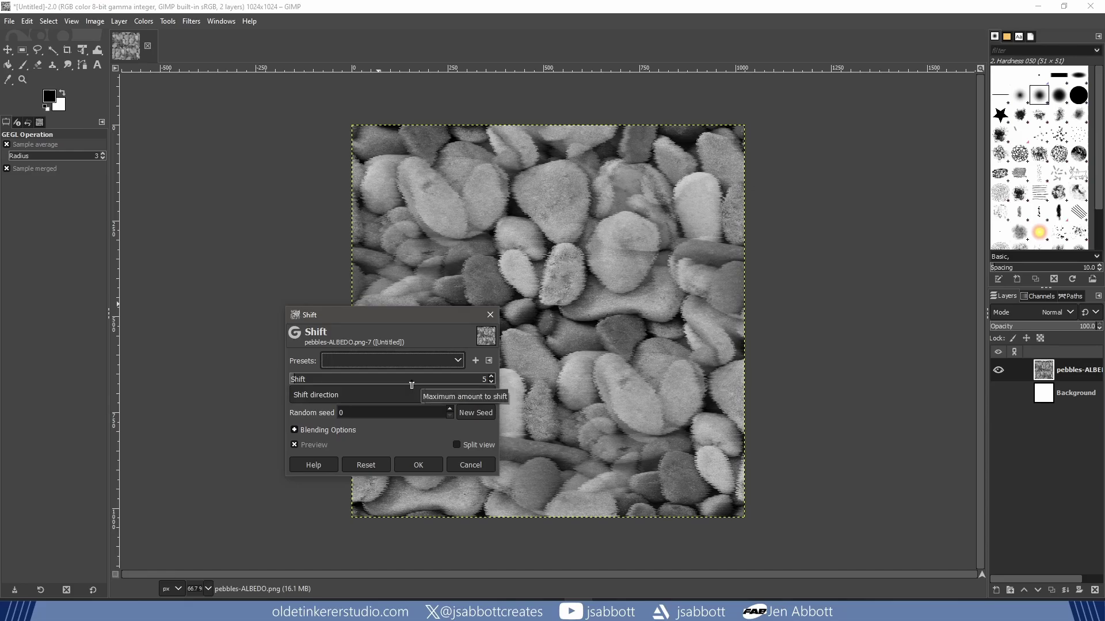
{"action": "left_click", "coordinate": [420, 464]}
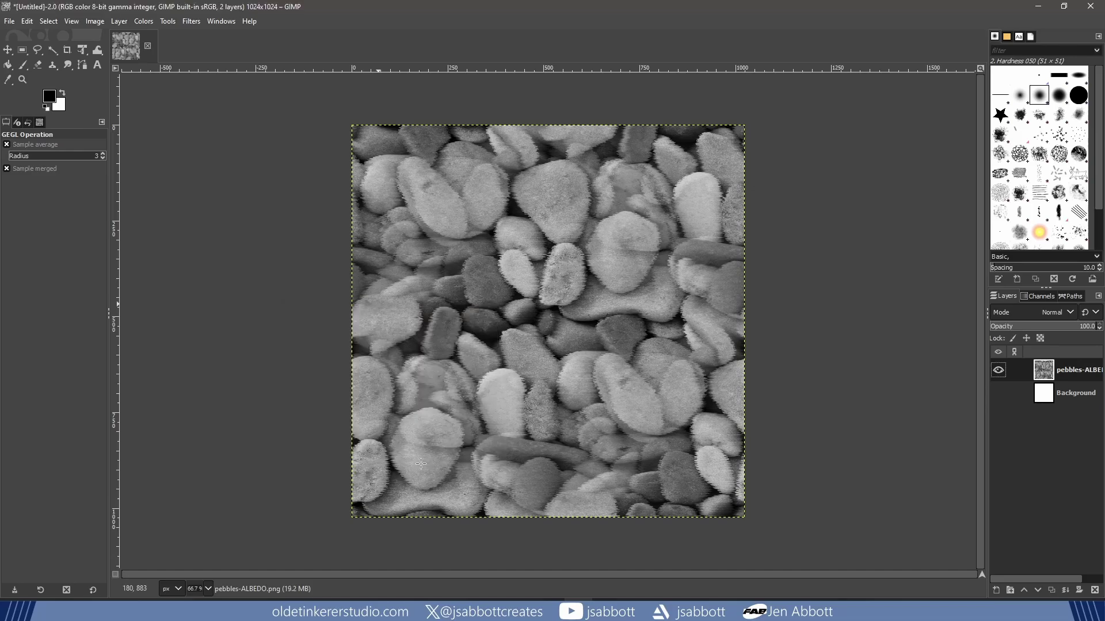
Apply a Gaussian Blur with Size X/Y raised to 9.50.
{"action": "left_click", "coordinate": [192, 21]}
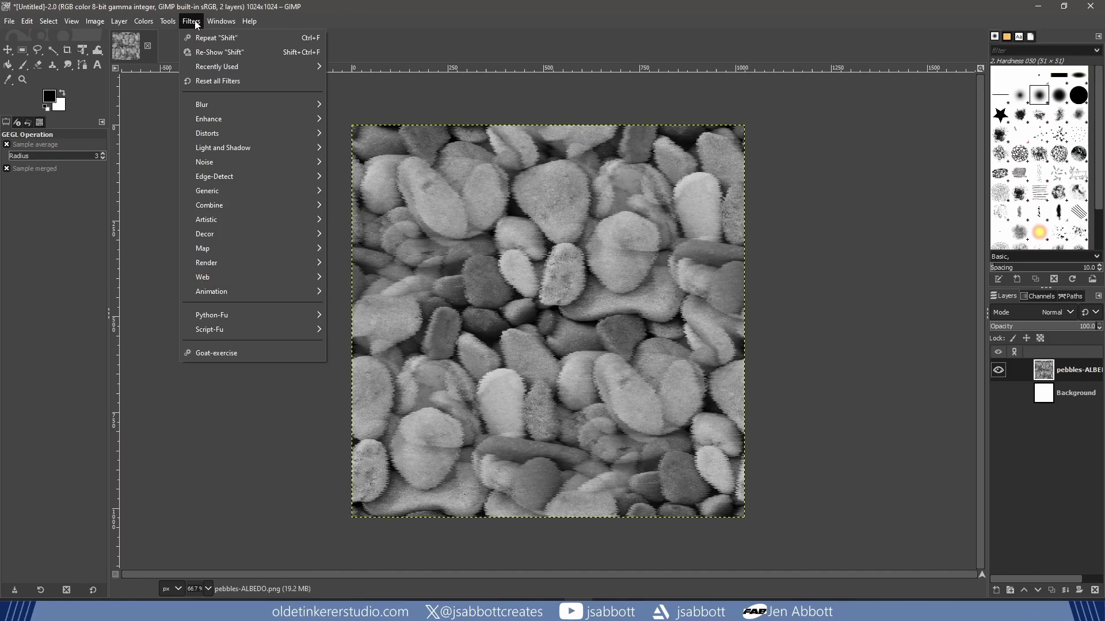
{"action": "mouse_move", "coordinate": [229, 105]}
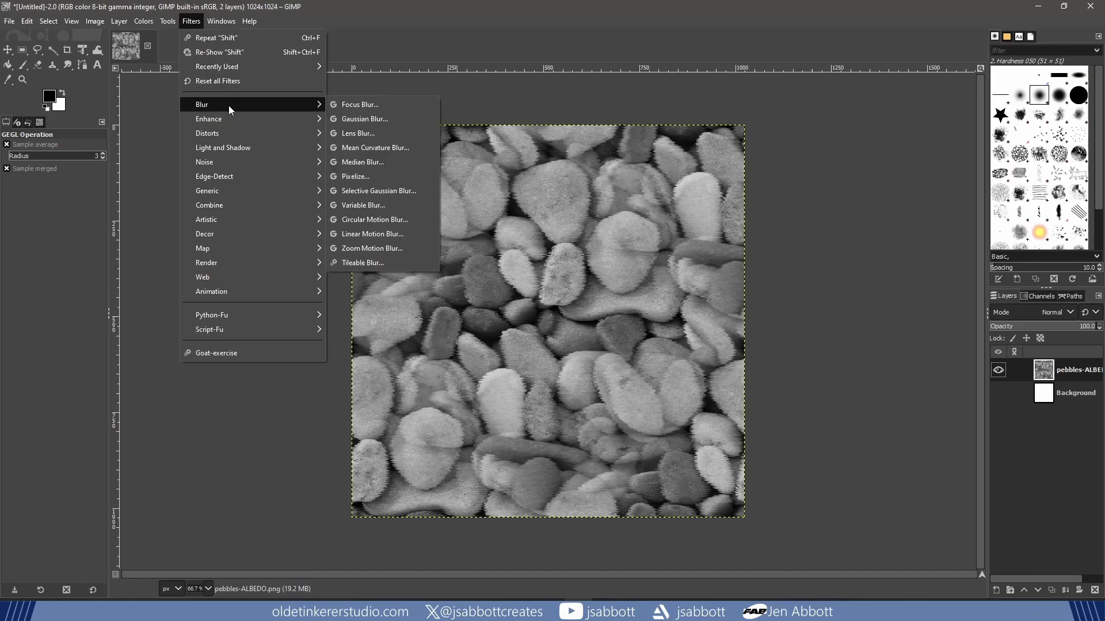
{"action": "left_click", "coordinate": [365, 120]}
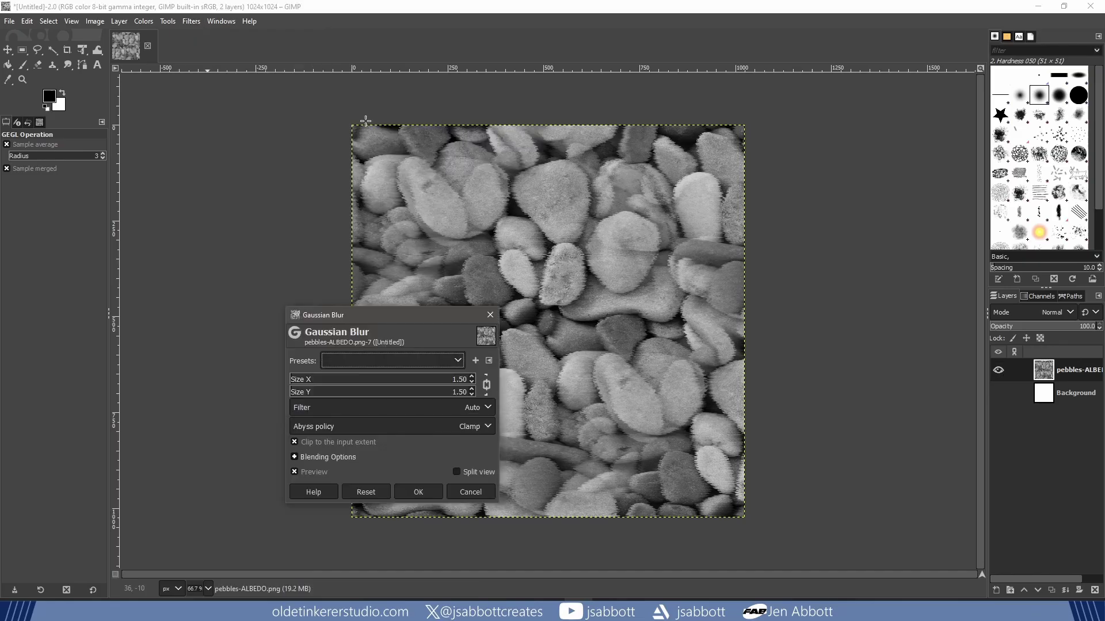
{"action": "left_click", "coordinate": [472, 377]}
{"action": "left_click", "coordinate": [473, 377]}
{"action": "left_click", "coordinate": [472, 377]}
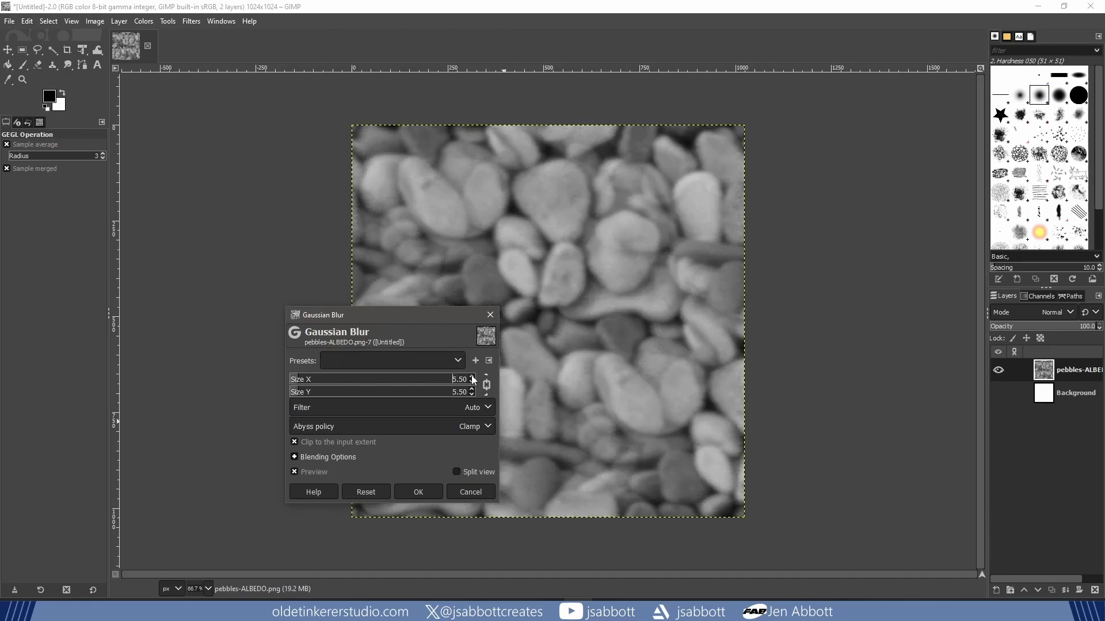
{"action": "left_click", "coordinate": [472, 377]}
{"action": "left_click", "coordinate": [472, 377]}
{"action": "left_click", "coordinate": [472, 377]}
{"action": "left_click", "coordinate": [472, 377]}
{"action": "left_click", "coordinate": [472, 377]}
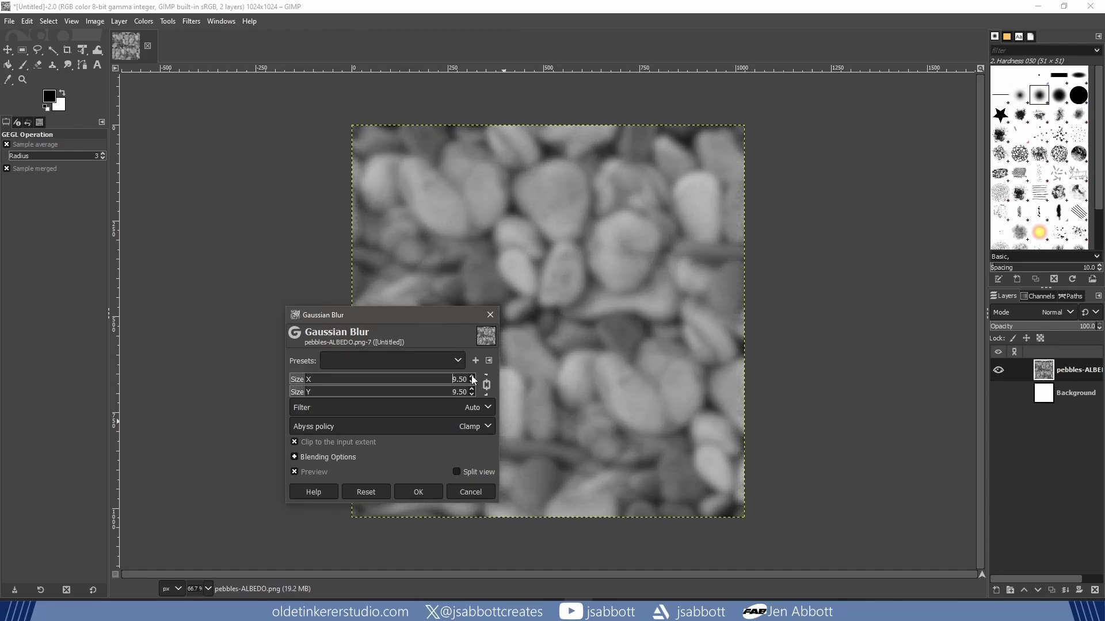
{"action": "left_click", "coordinate": [418, 492]}
{"action": "left_click", "coordinate": [143, 22]}
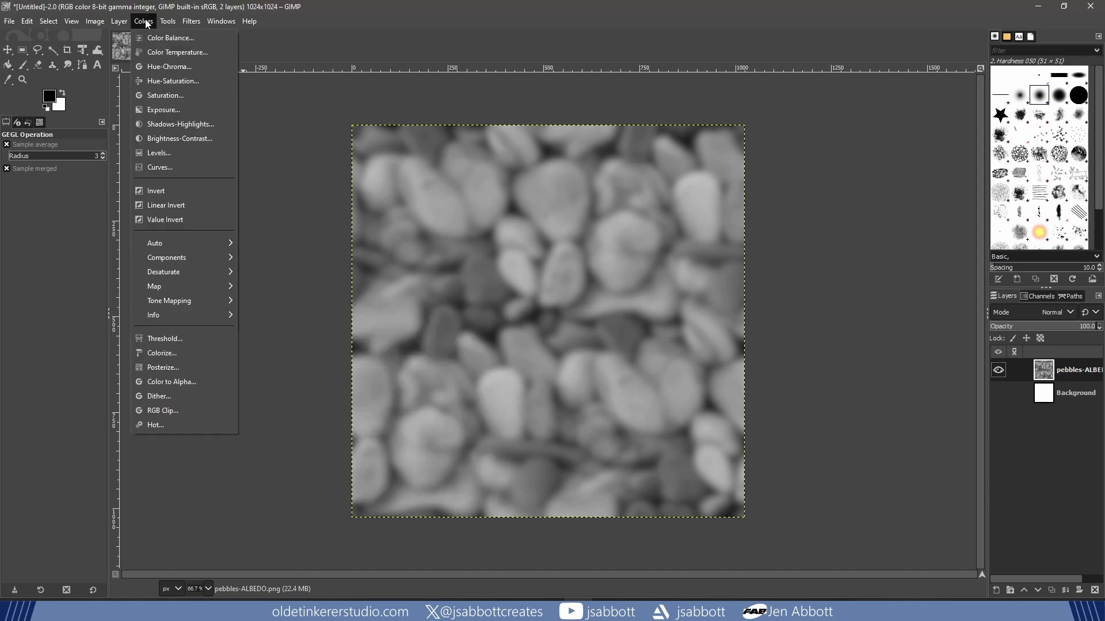
Apply an S-shaped Curves adjustment that brightens the stones and darkens the gaps.
{"action": "left_click", "coordinate": [178, 165]}
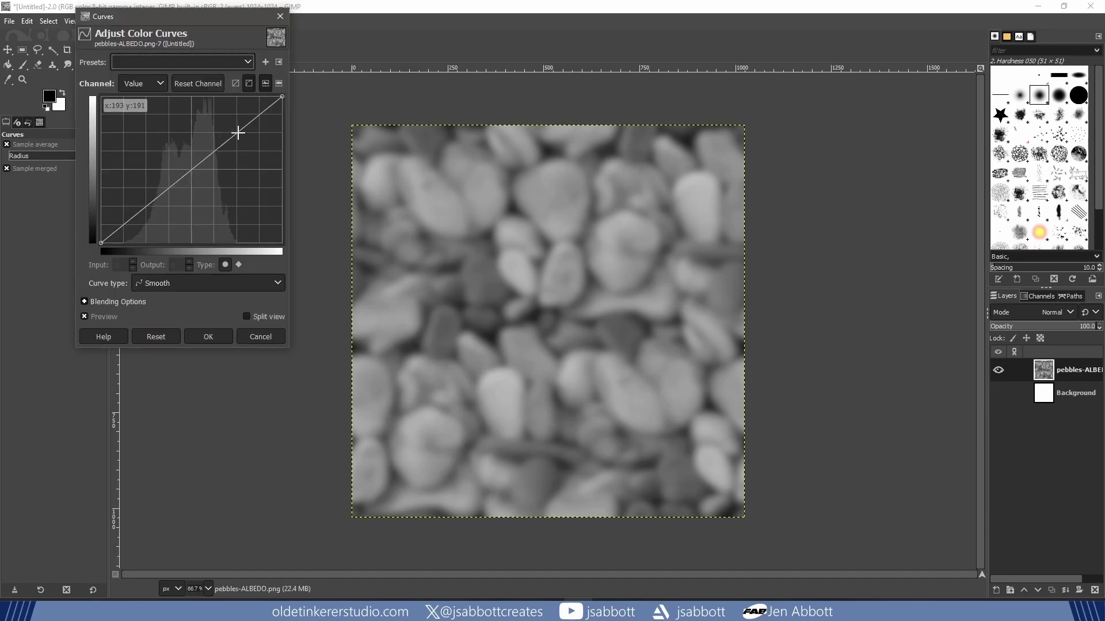
{"action": "left_click_drag", "start_coordinate": [237, 133], "coordinate": [215, 117]}
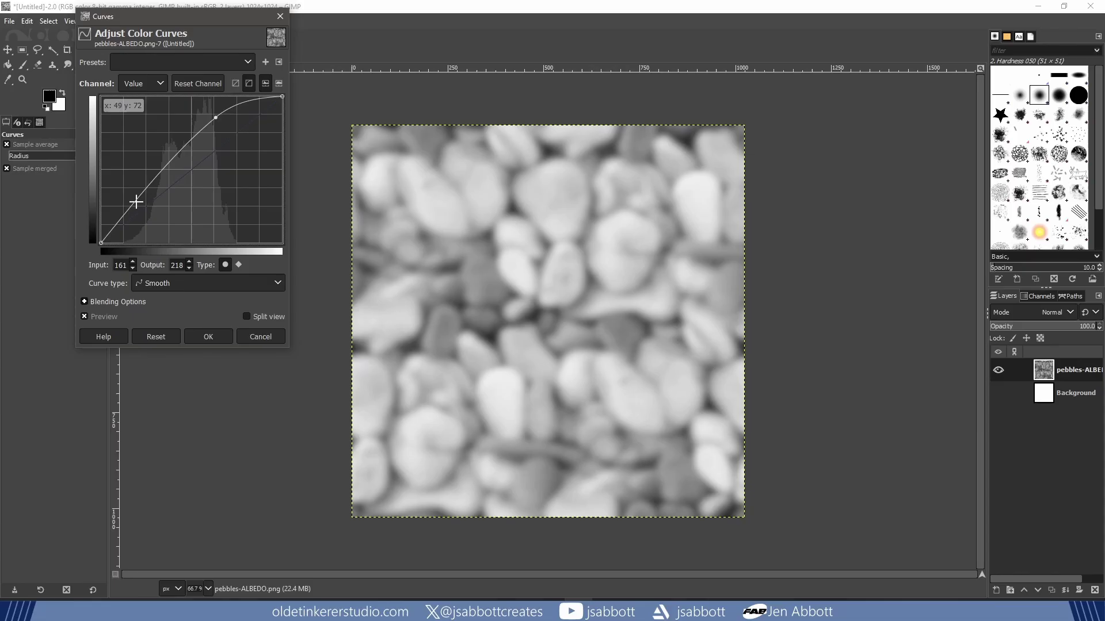
{"action": "left_click_drag", "start_coordinate": [140, 196], "coordinate": [160, 223]}
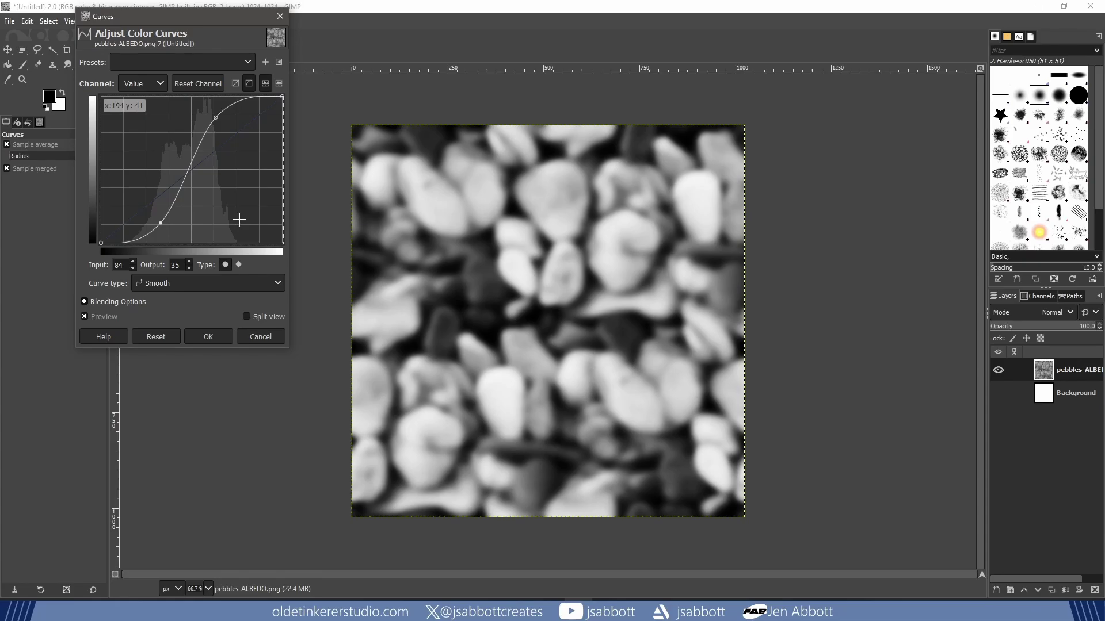
{"action": "left_click", "coordinate": [216, 336]}
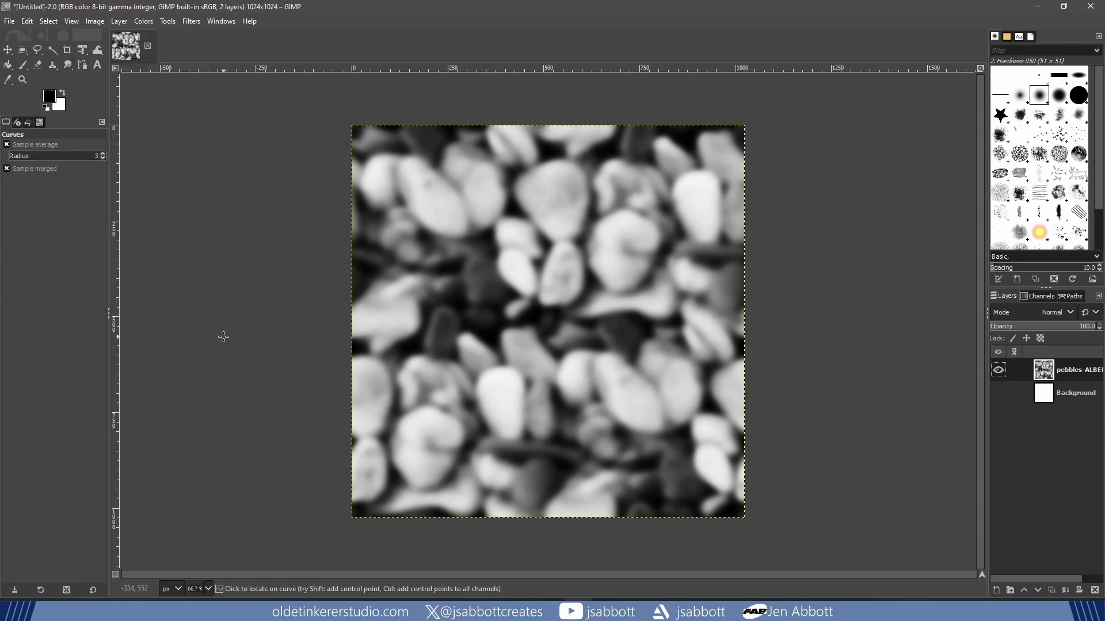
{"action": "left_click", "coordinate": [9, 21]}
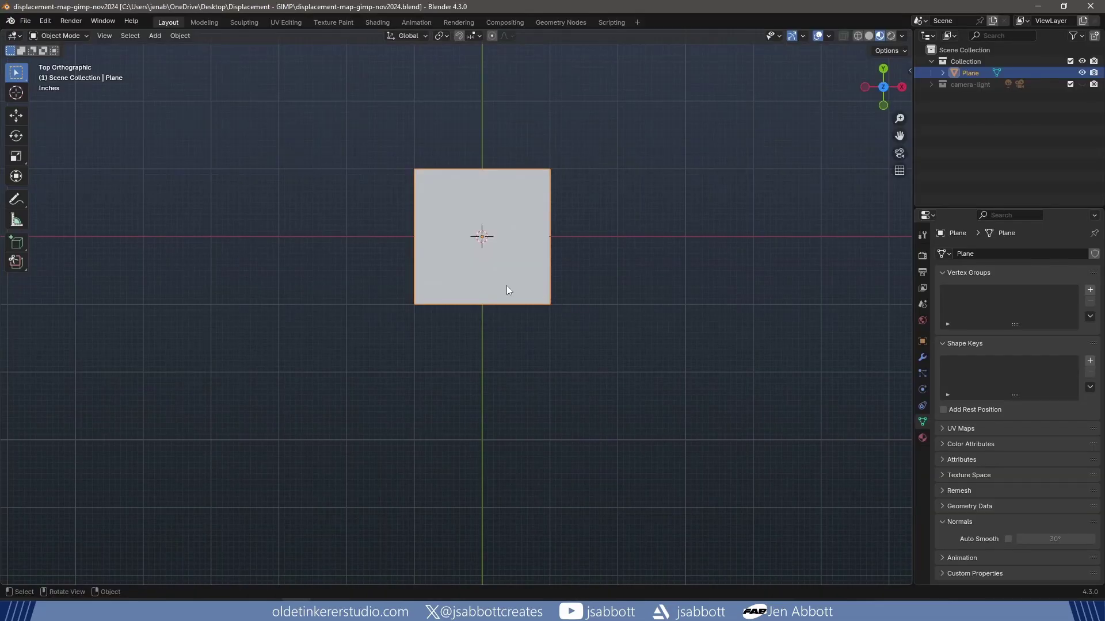
Subdivide the plane in Edit Mode with 10 cuts, then return to Object Mode.
{"action": "key", "text": "Tab"}
{"action": "right_click", "coordinate": [481, 280]}
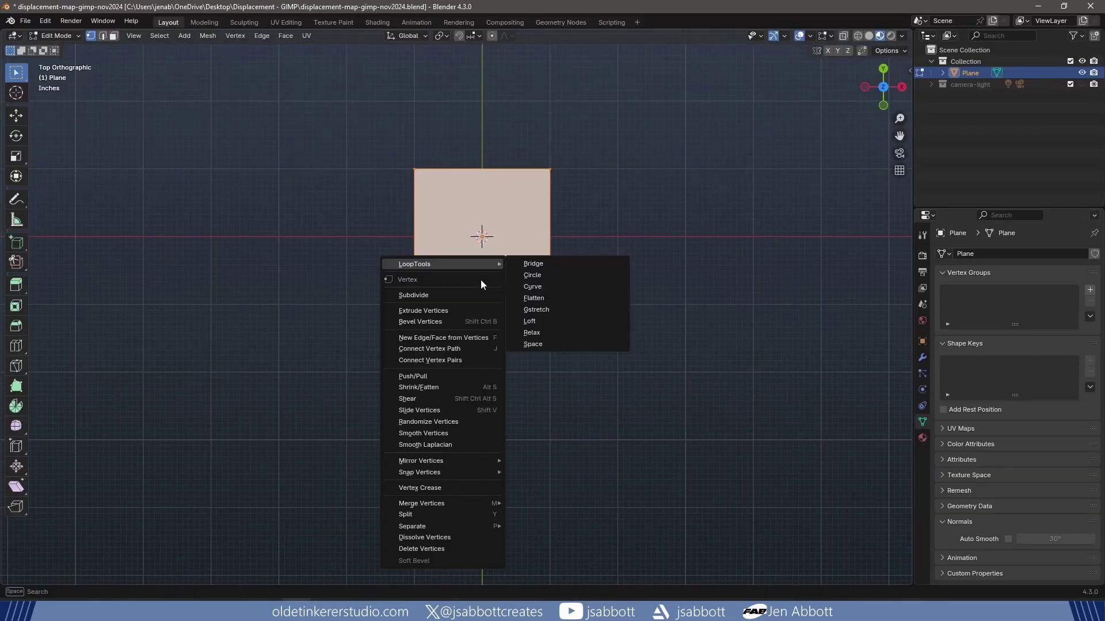
{"action": "left_click", "coordinate": [457, 295]}
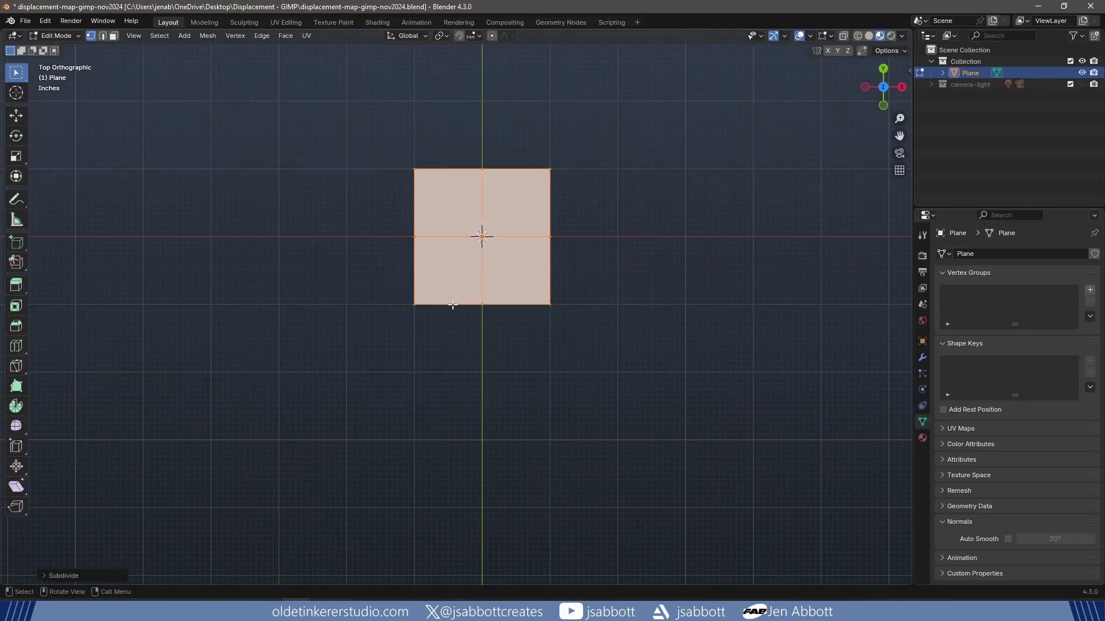
{"action": "left_click", "coordinate": [45, 575]}
{"action": "double_click", "coordinate": [132, 496]}
{"action": "type", "text": "10"}
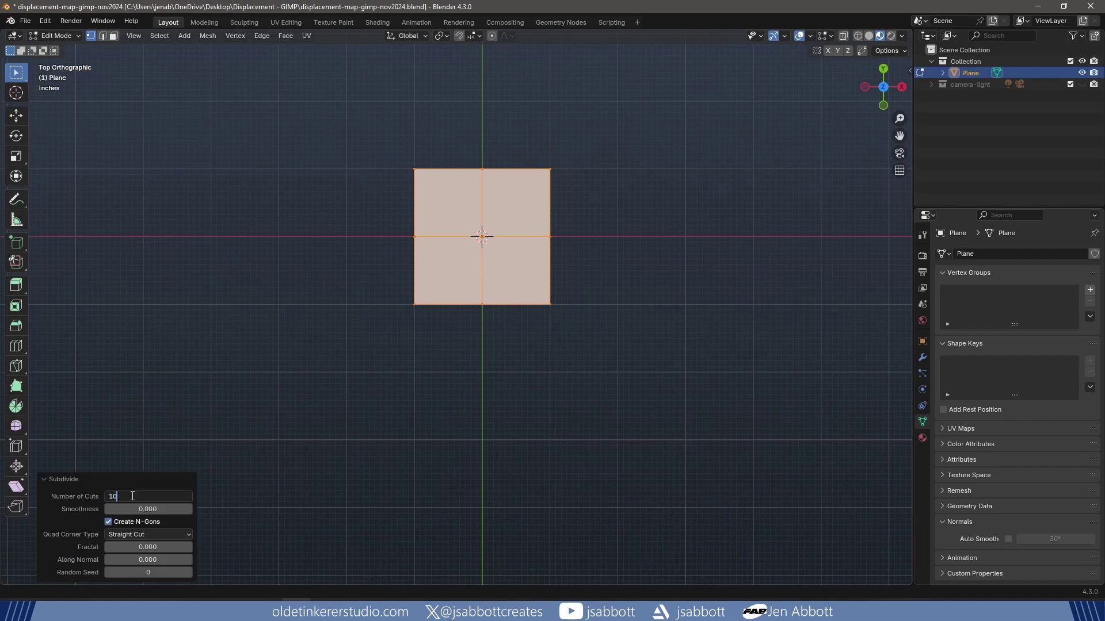
{"action": "key", "text": "Return"}
{"action": "left_click", "coordinate": [86, 479]}
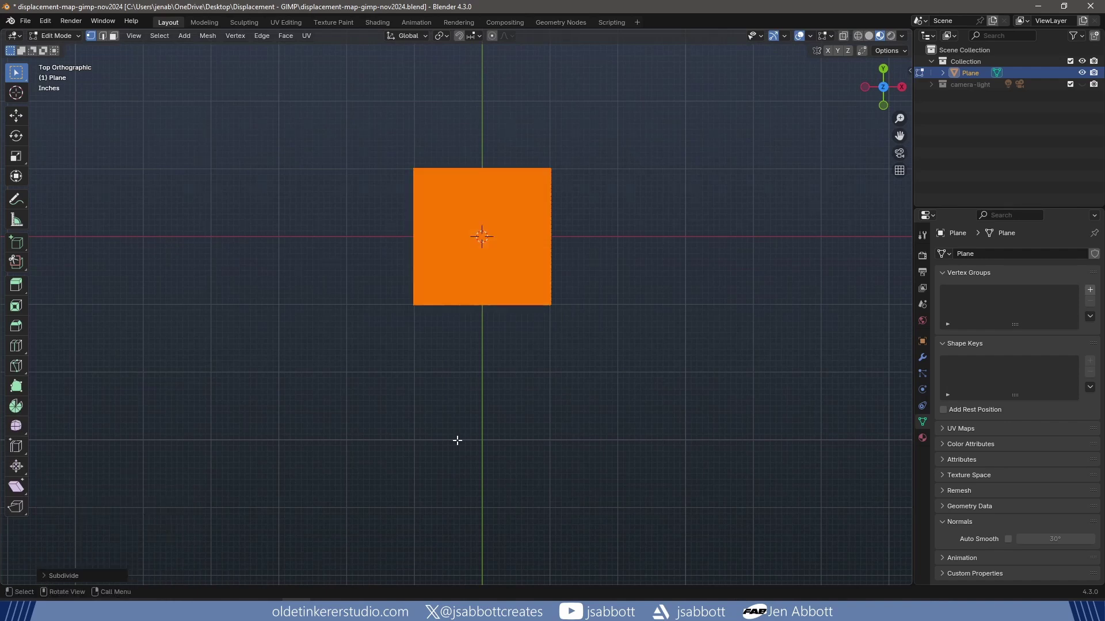
{"action": "key", "text": "Tab"}
Split the viewport and turn the lower area into a Shader Editor.
{"action": "left_click_drag", "start_coordinate": [907, 581], "coordinate": [863, 328]}
{"action": "left_click_drag", "start_coordinate": [667, 129], "coordinate": [670, 198]}
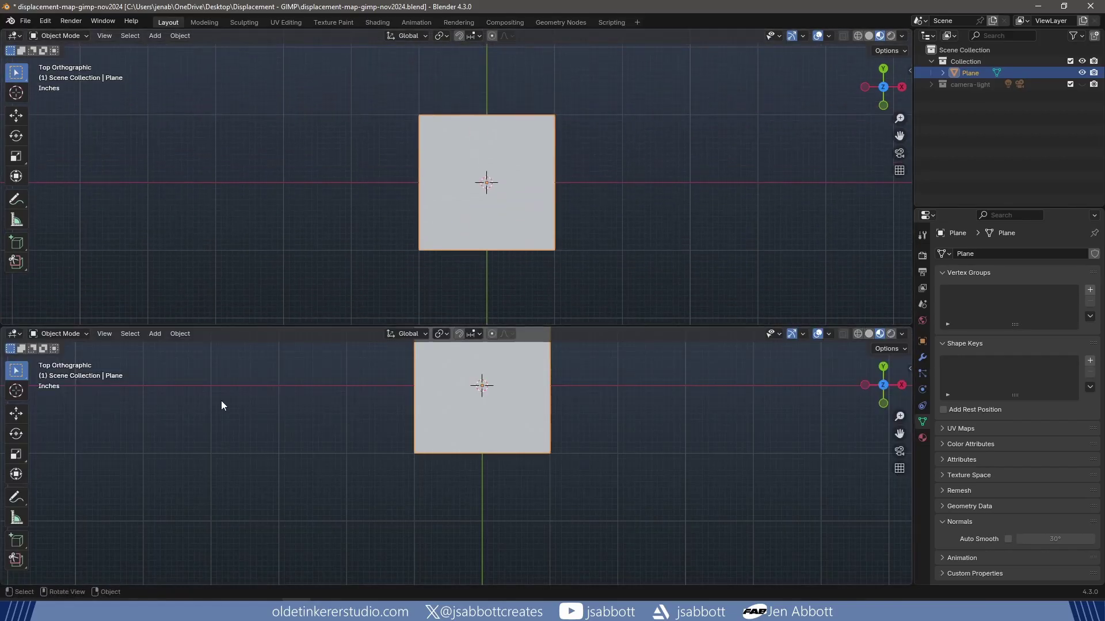
{"action": "left_click", "coordinate": [14, 333]}
{"action": "left_click", "coordinate": [40, 438]}
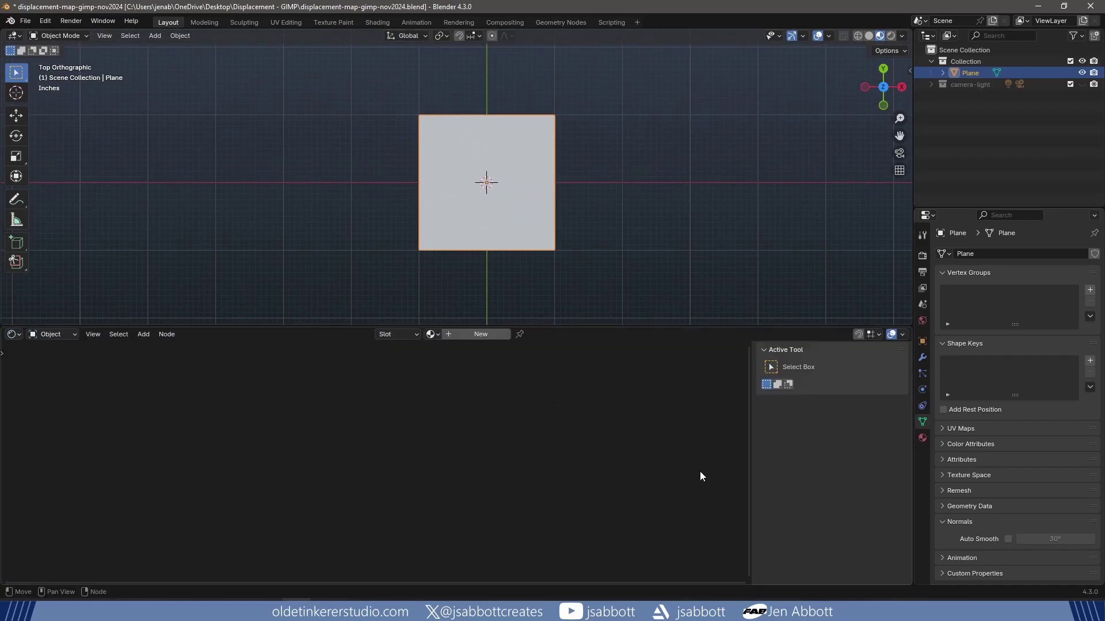
{"action": "key", "text": "n"}
Create a new material for the plane named pebbles.
{"action": "left_click", "coordinate": [477, 333]}
{"action": "double_click", "coordinate": [458, 334]}
{"action": "type", "text": "pebbles"}
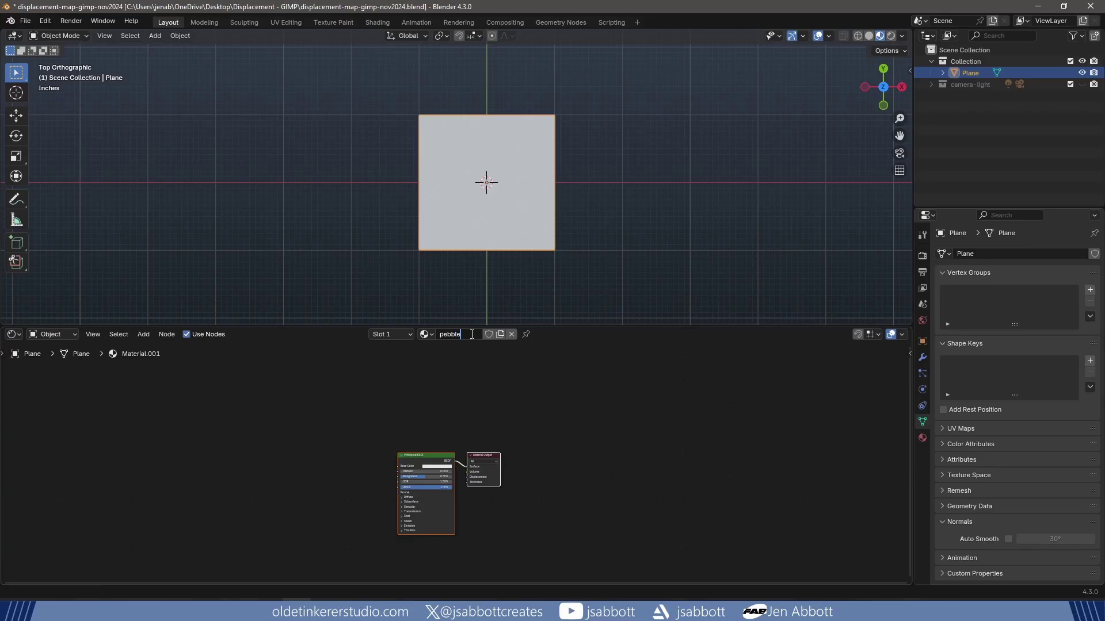
{"action": "key", "text": "Return"}
Add pebbles-ALBEDO.png as an image texture node feeding the Principled BSDF Base Color.
{"action": "scroll", "coordinate": [433, 422], "scroll_direction": "up", "scroll_amount": 5}
{"action": "left_click_drag", "start_coordinate": [238, 505], "coordinate": [427, 434]}
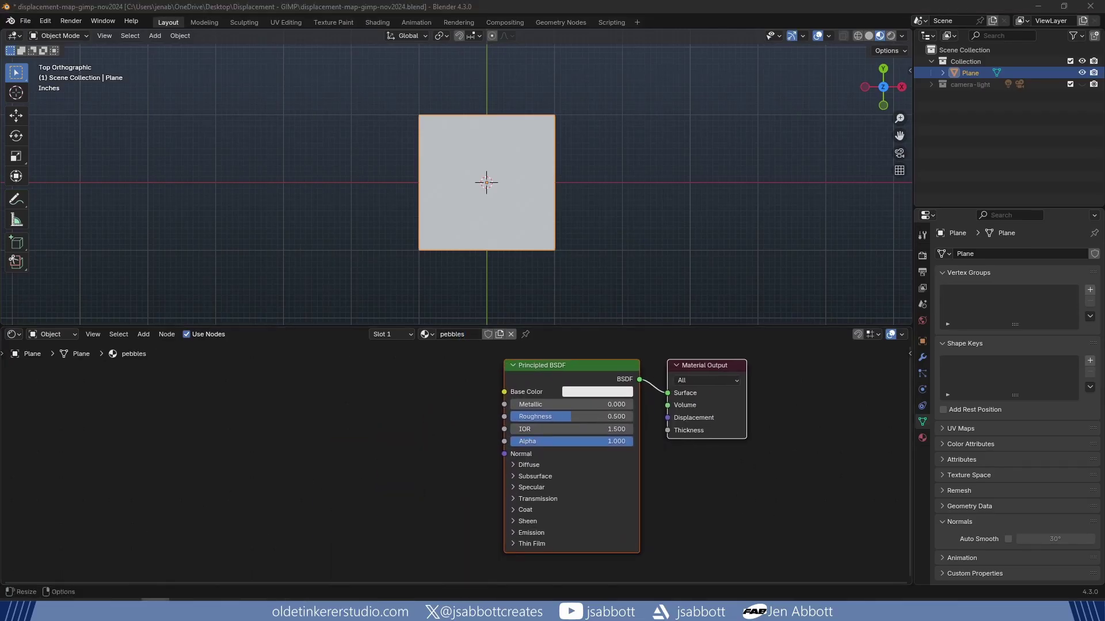
{"action": "left_click_drag", "start_coordinate": [0, 440], "coordinate": [268, 440]}
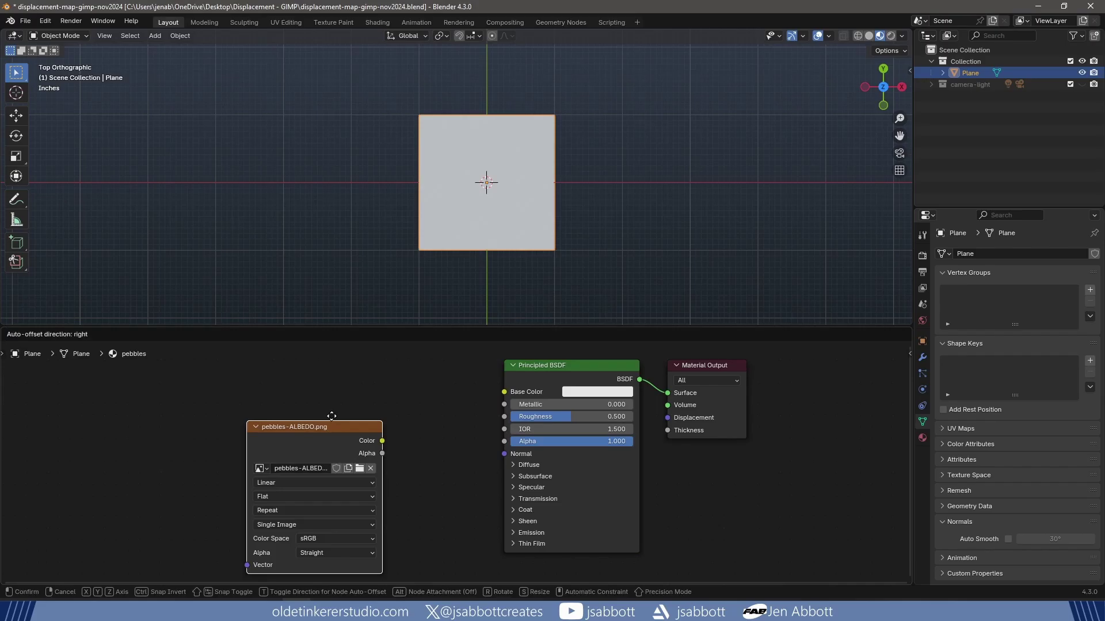
{"action": "left_click_drag", "start_coordinate": [336, 430], "coordinate": [504, 391]}
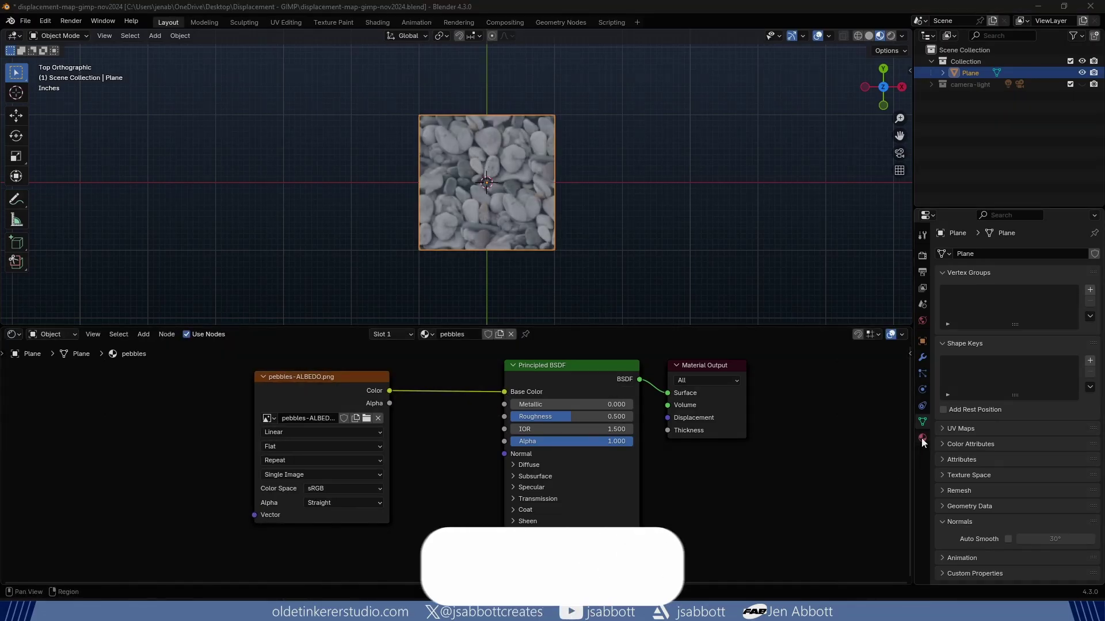
{"action": "left_click", "coordinate": [922, 438]}
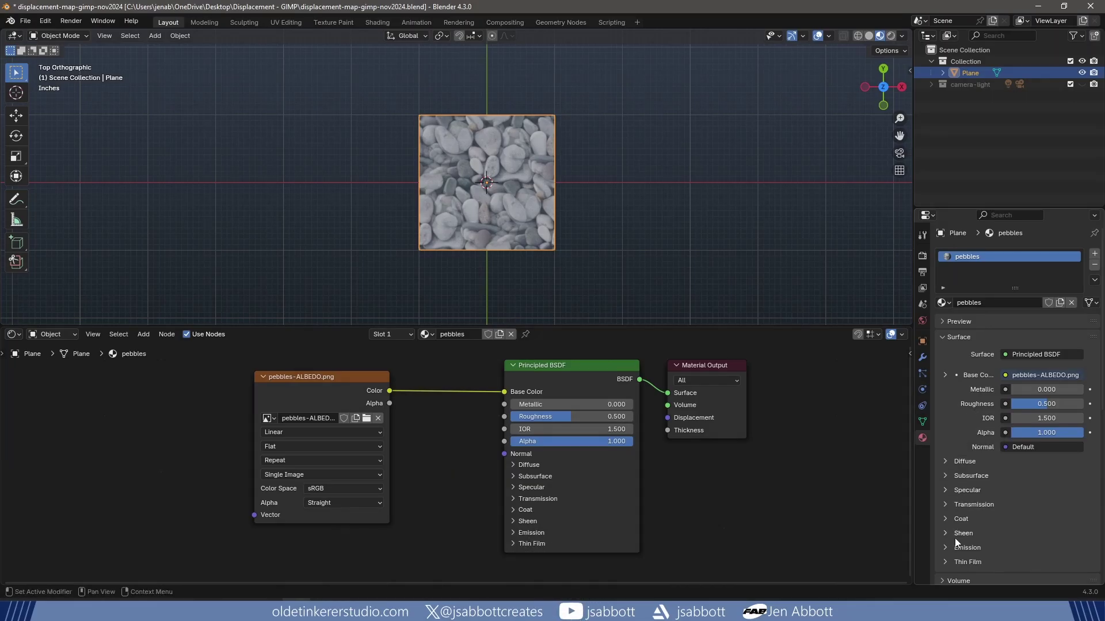
Change the pebbles material's Surface displacement from Bump Only to Displacement and Bump.
{"action": "scroll", "coordinate": [964, 521], "scroll_direction": "down", "scroll_amount": 3}
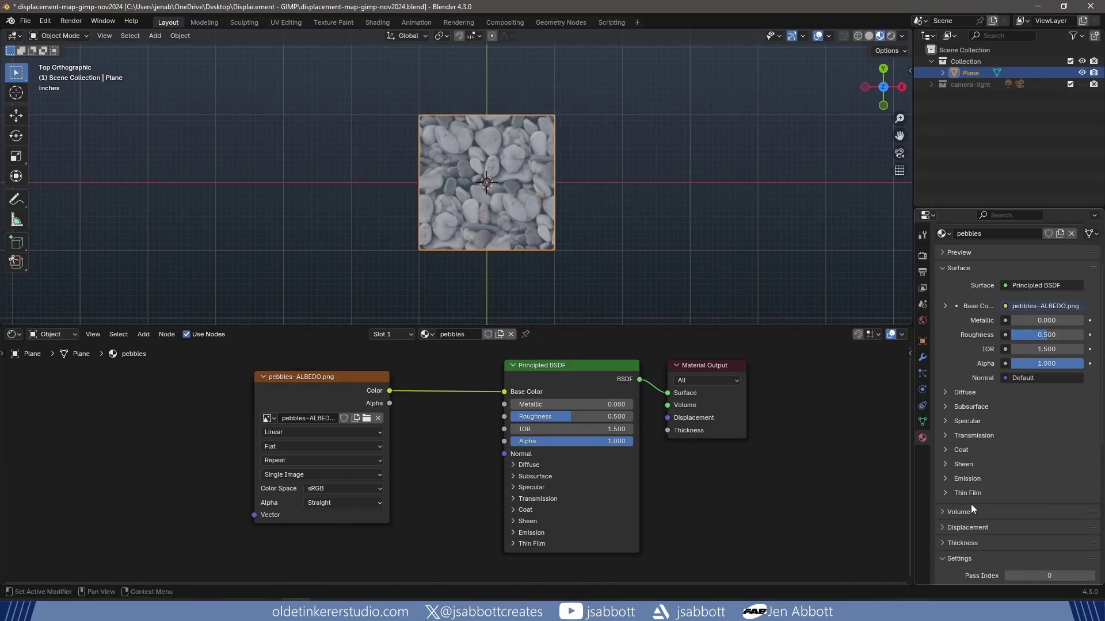
{"action": "scroll", "coordinate": [972, 504], "scroll_direction": "down", "scroll_amount": 7}
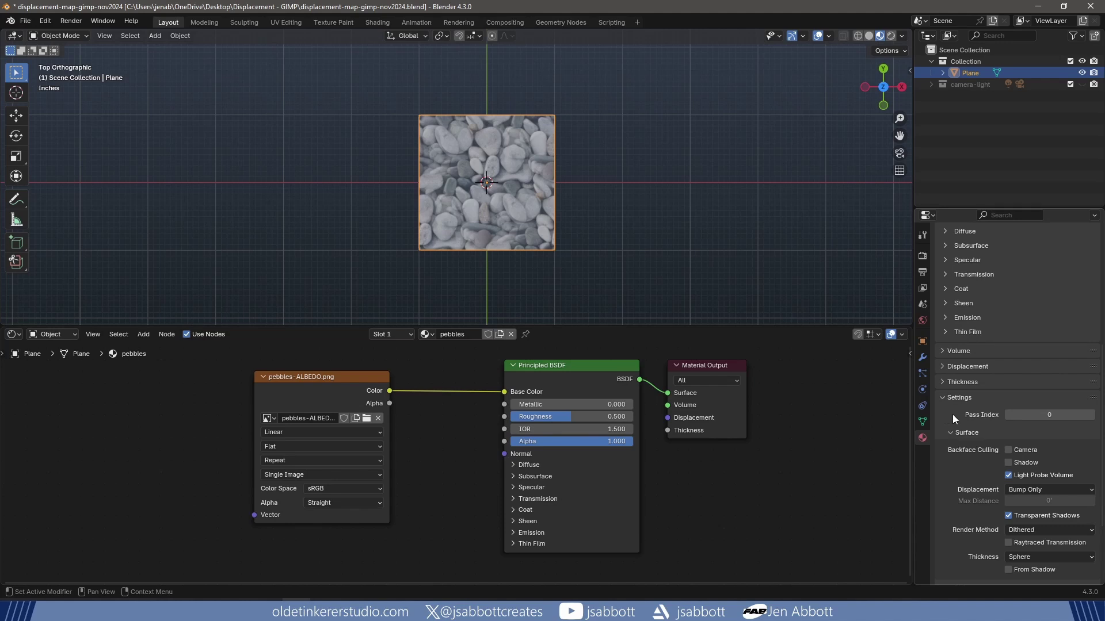
{"action": "left_click", "coordinate": [1033, 491]}
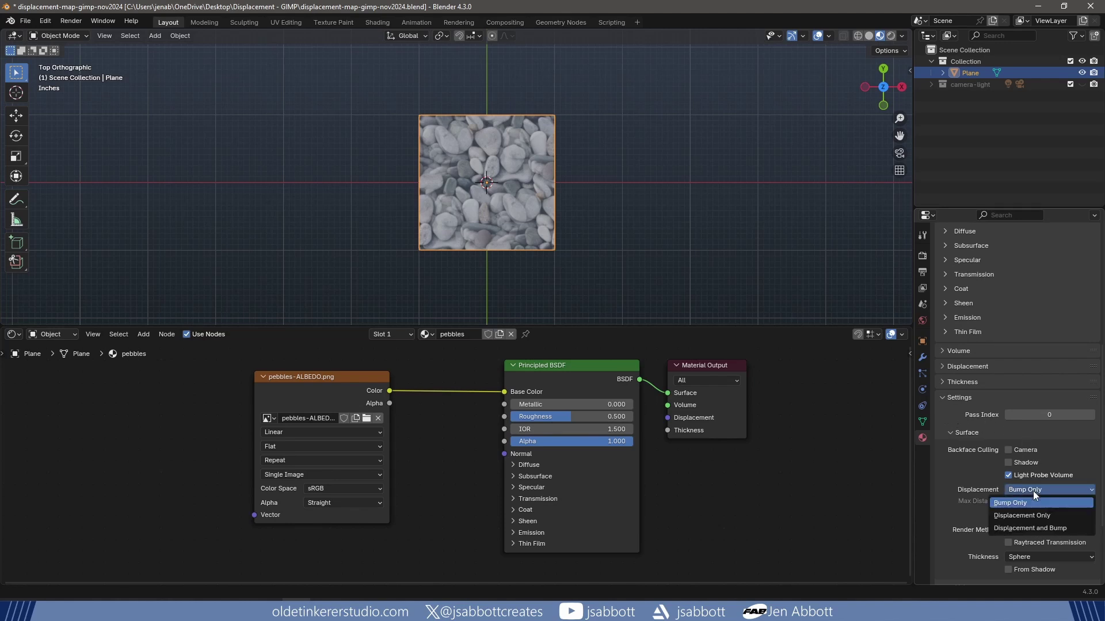
{"action": "left_click", "coordinate": [1033, 528]}
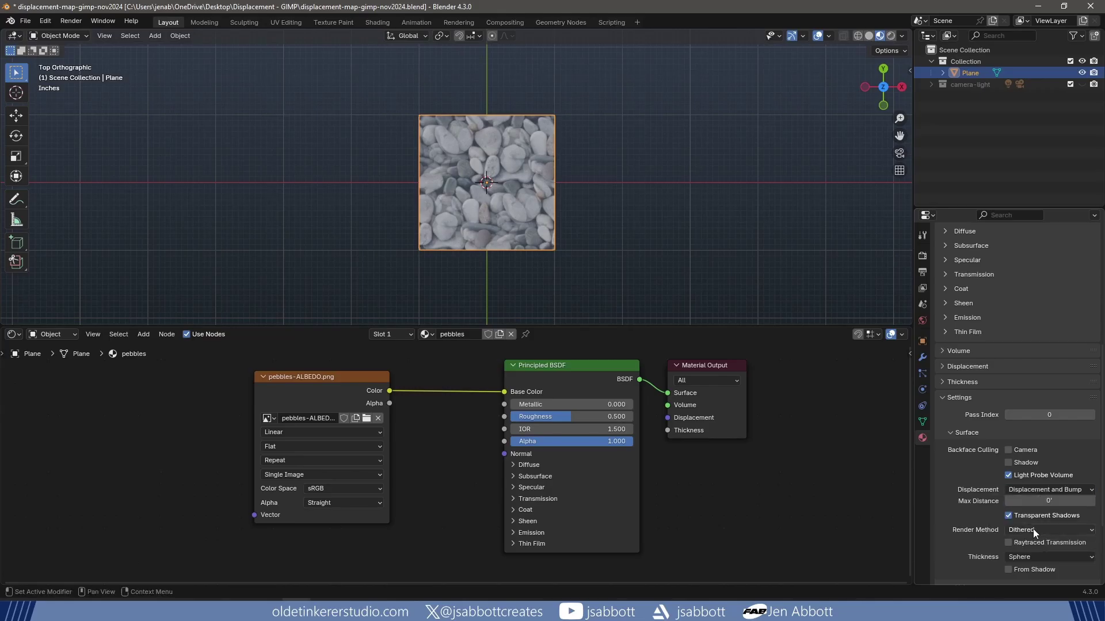
{"action": "scroll", "coordinate": [562, 460], "scroll_direction": "down", "scroll_amount": 2}
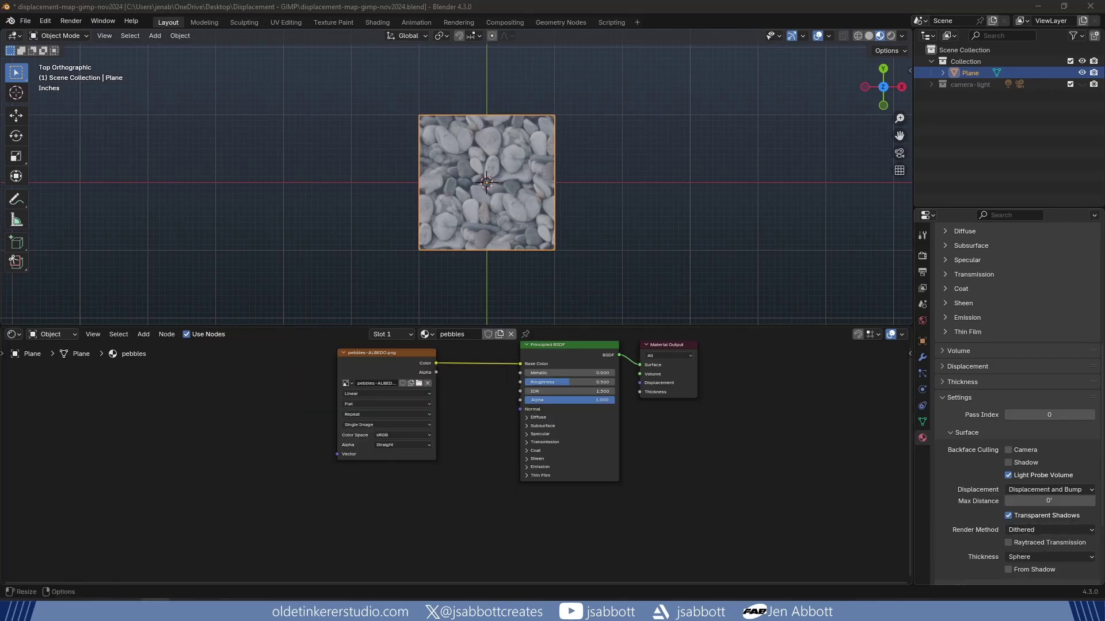
Add pebbles-DISPLACEMENT.png as an image node with Non-Color colour space.
{"action": "left_click_drag", "start_coordinate": [370, 506], "coordinate": [592, 510]}
{"action": "scroll", "coordinate": [654, 493], "scroll_direction": "up", "scroll_amount": 1}
{"action": "left_click_drag", "start_coordinate": [719, 555], "coordinate": [663, 466]}
{"action": "scroll", "coordinate": [665, 465], "scroll_direction": "up", "scroll_amount": 2}
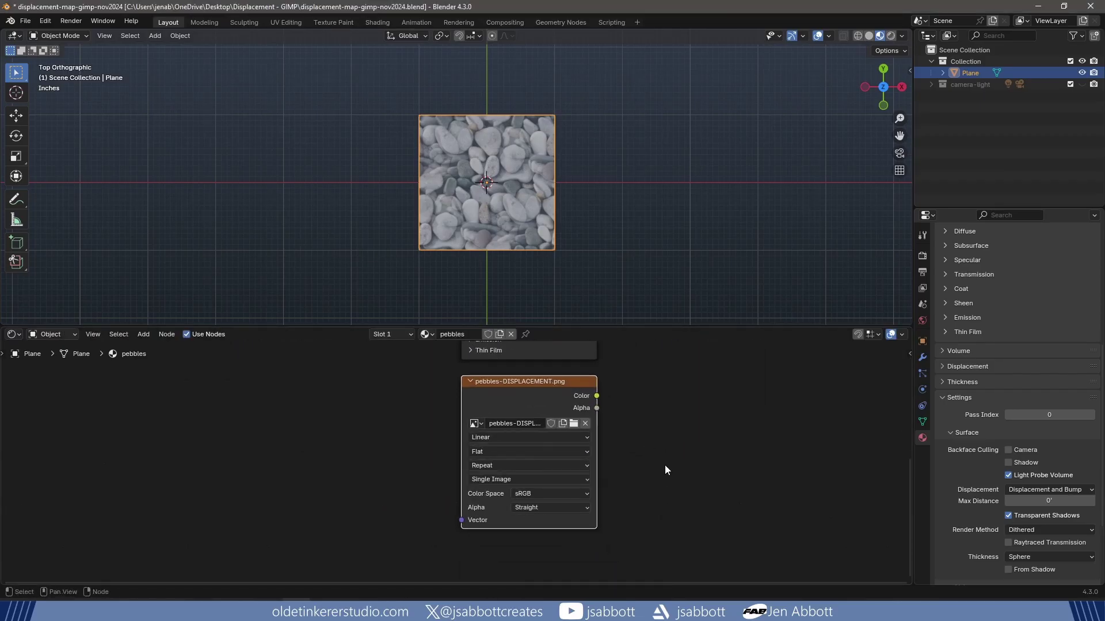
{"action": "left_click", "coordinate": [536, 495]}
{"action": "left_click", "coordinate": [653, 431]}
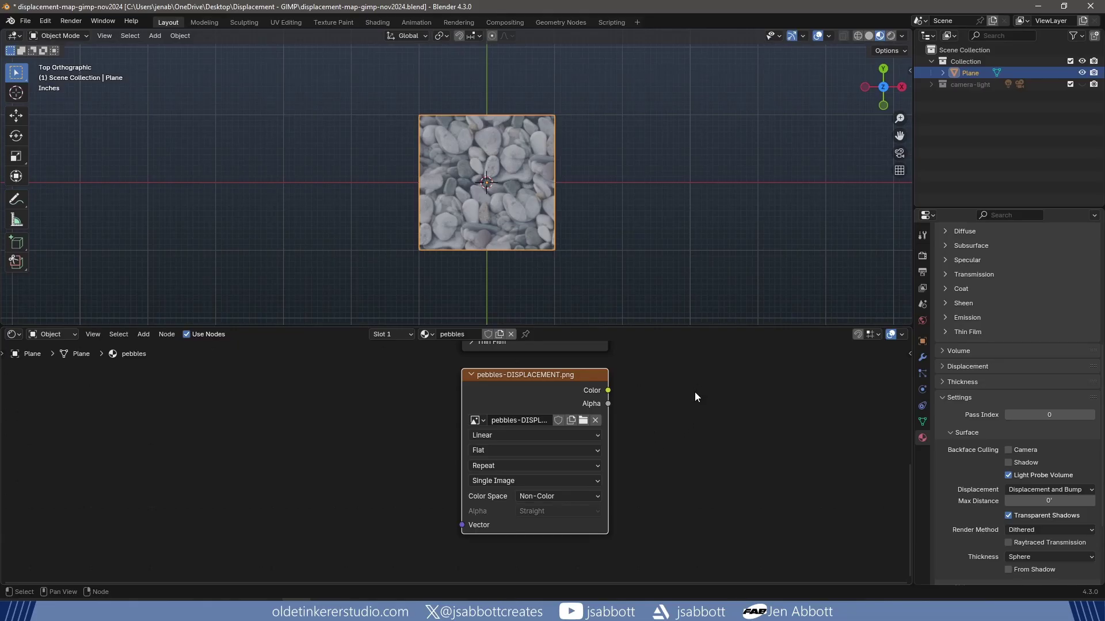
Rearrange the nodes, moving Material Output away from the Principled BSDF.
{"action": "left_click_drag", "start_coordinate": [695, 397], "coordinate": [644, 479]}
{"action": "scroll", "coordinate": [644, 477], "scroll_direction": "down", "scroll_amount": 2}
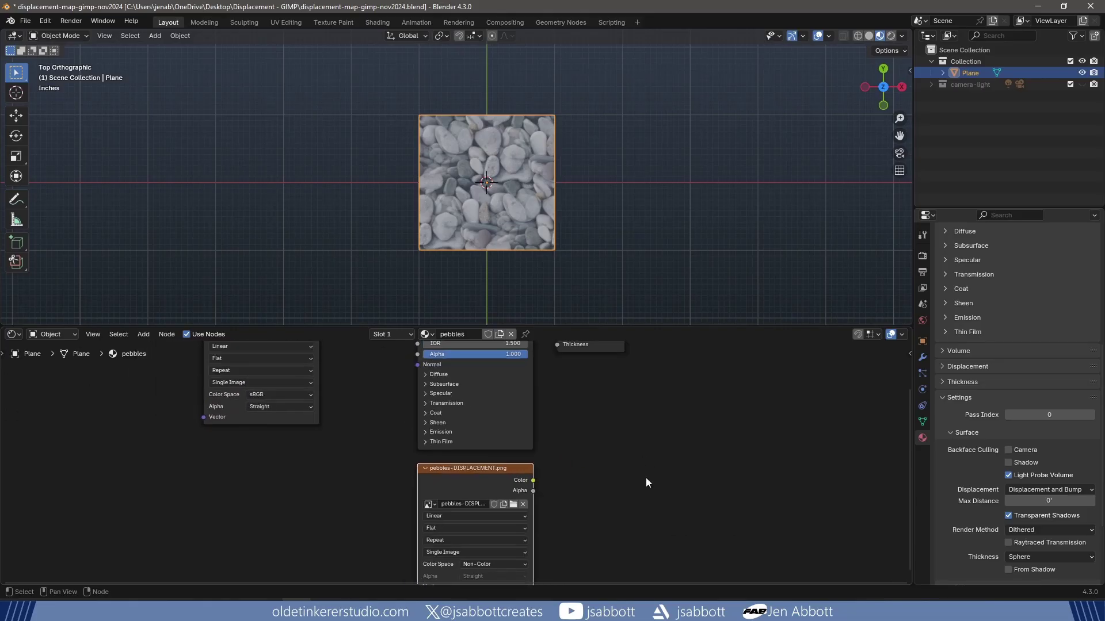
{"action": "scroll", "coordinate": [596, 451], "scroll_direction": "down", "scroll_amount": 1}
{"action": "left_click_drag", "start_coordinate": [597, 451], "coordinate": [575, 474]}
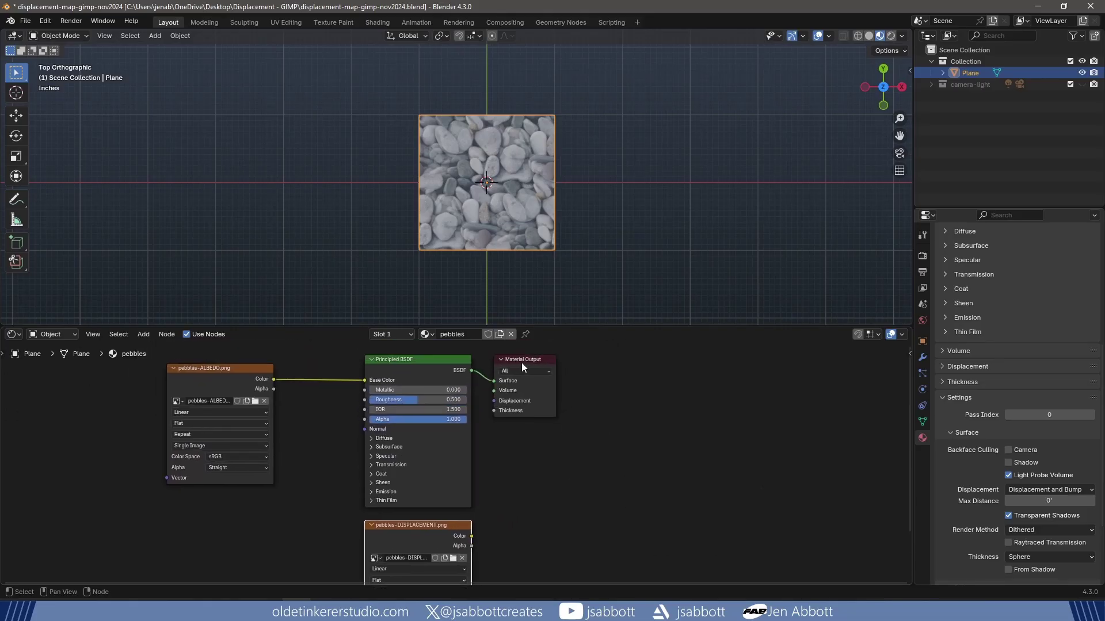
{"action": "left_click_drag", "start_coordinate": [521, 362], "coordinate": [631, 366]}
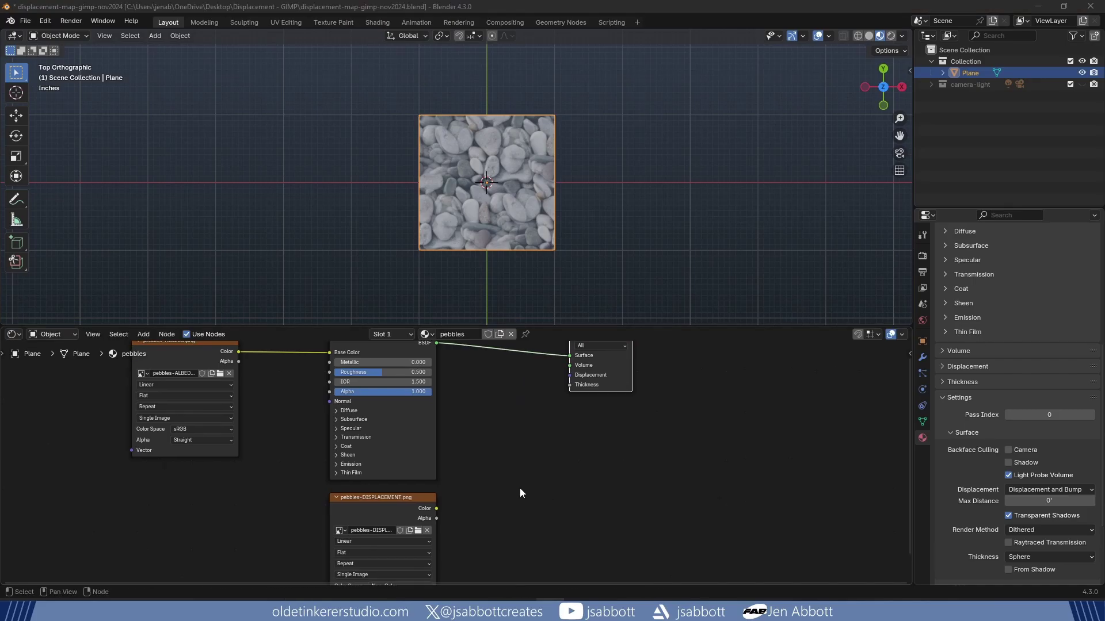
{"action": "left_click", "coordinate": [510, 484]}
Add a Displacement node linking the map's Color into Material Output's Displacement input.
{"action": "key", "text": "shift+a"}
{"action": "mouse_move", "coordinate": [509, 484]}
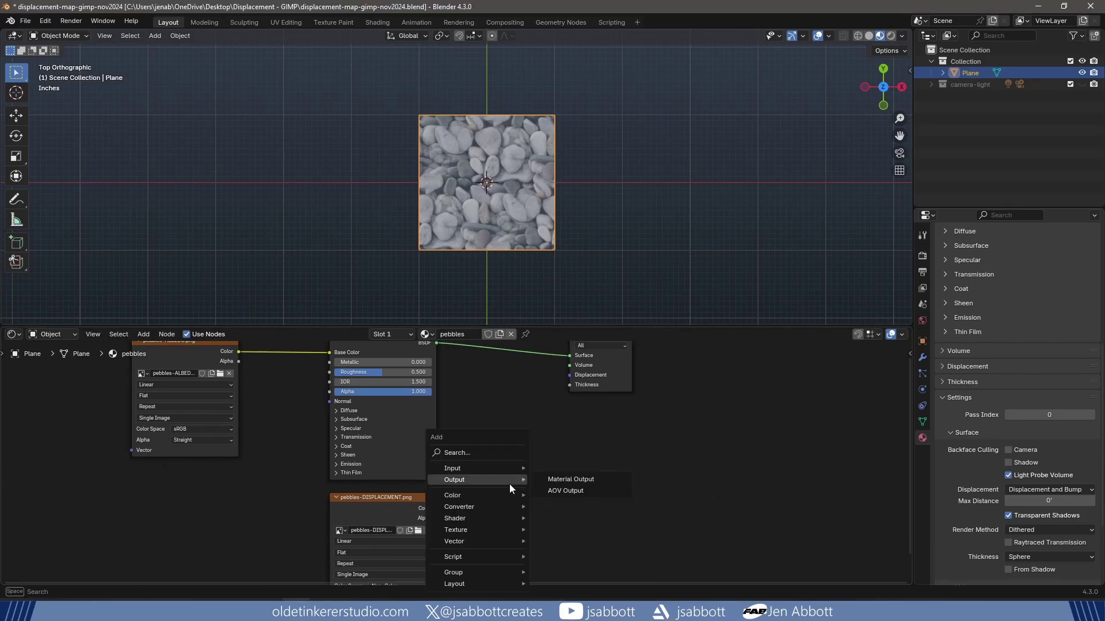
{"action": "mouse_move", "coordinate": [492, 543]}
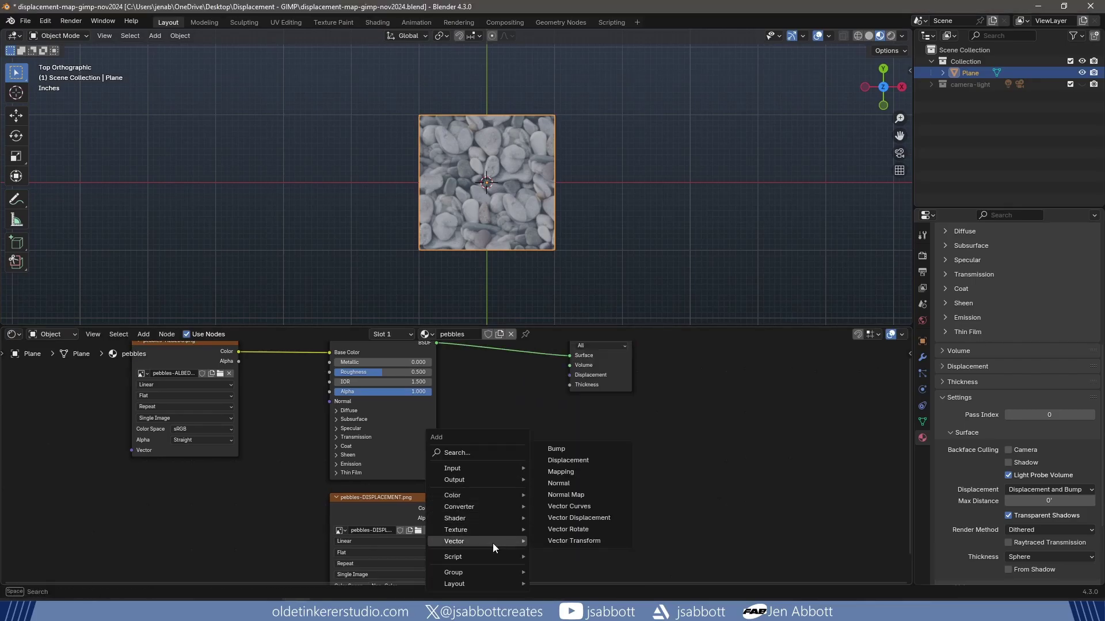
{"action": "left_click", "coordinate": [586, 461]}
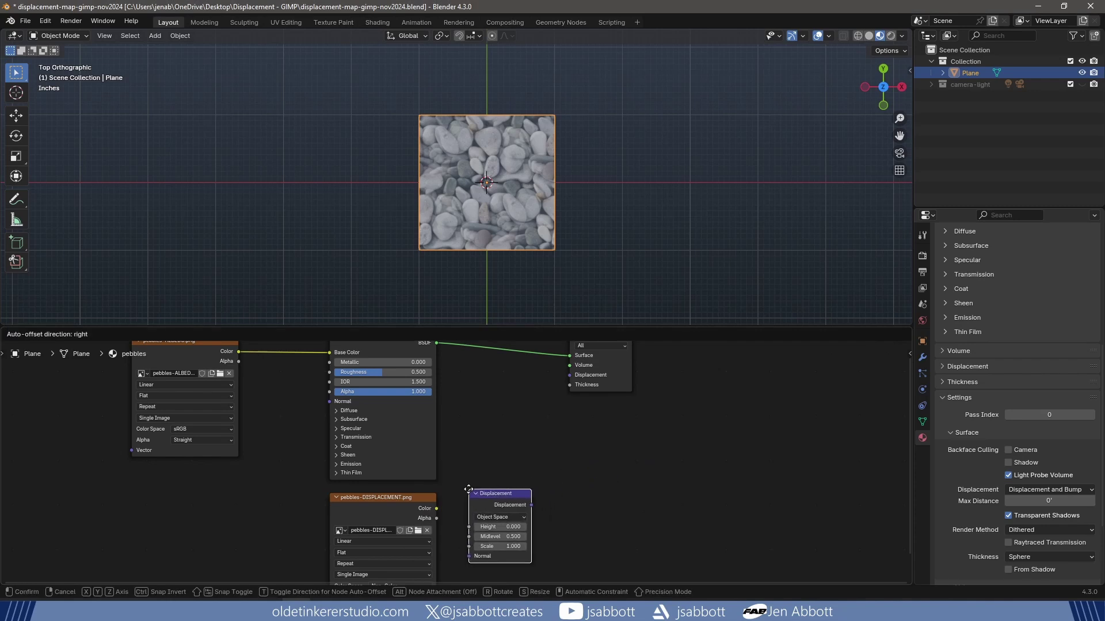
{"action": "left_click", "coordinate": [469, 490]}
{"action": "left_click_drag", "start_coordinate": [437, 507], "coordinate": [468, 555]}
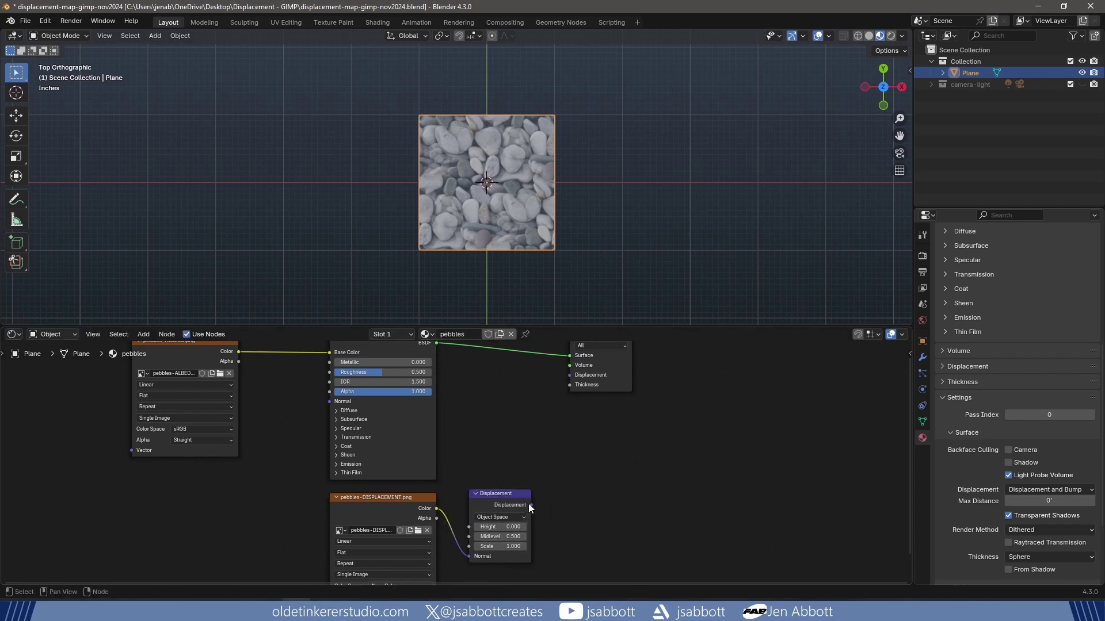
{"action": "left_click_drag", "start_coordinate": [531, 504], "coordinate": [571, 377]}
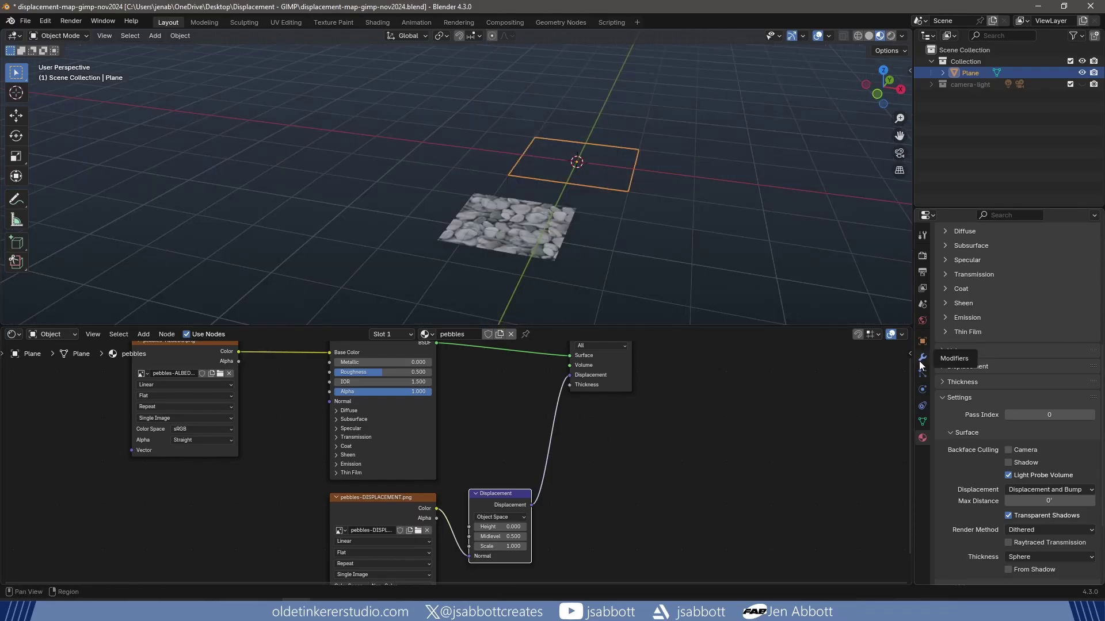
Add a Displace modifier to the plane.
{"action": "left_click", "coordinate": [921, 363]}
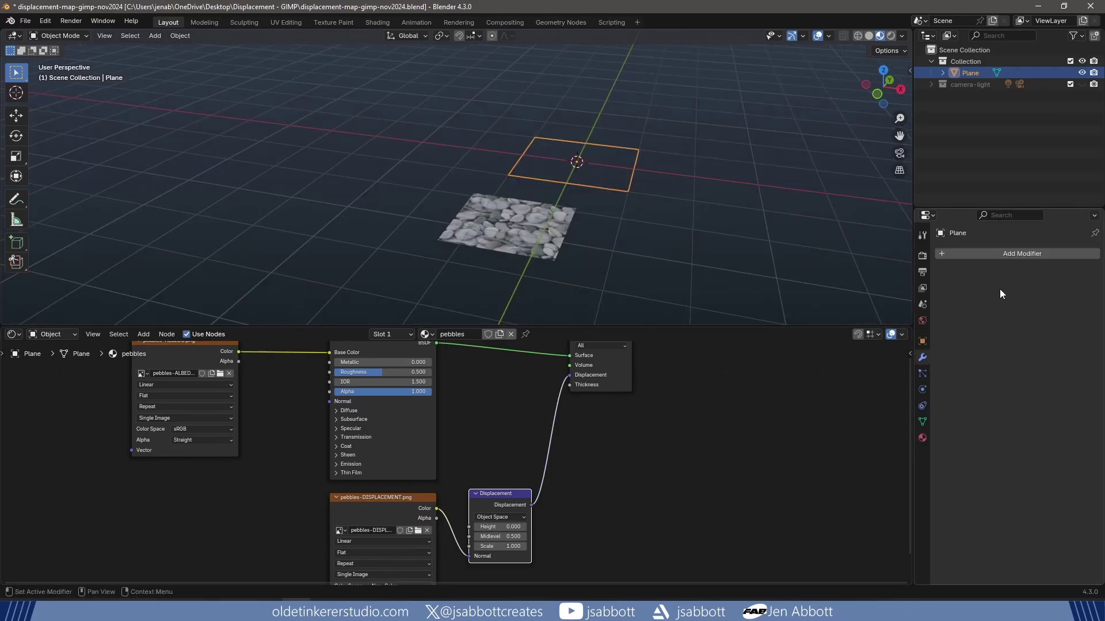
{"action": "left_click", "coordinate": [1003, 254]}
{"action": "mouse_move", "coordinate": [1002, 255]}
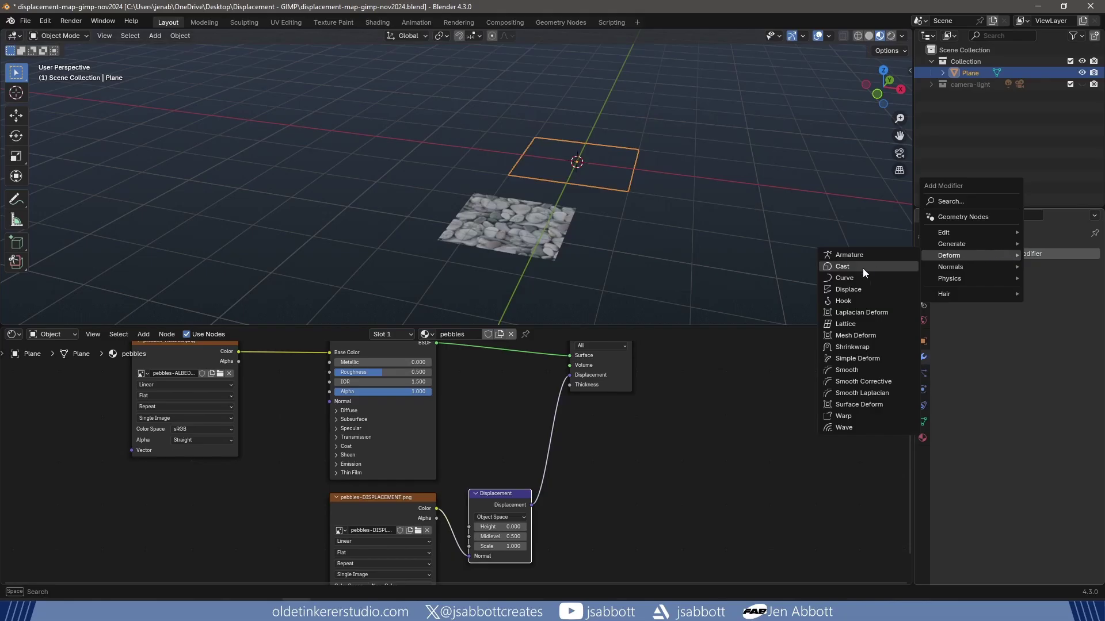
{"action": "left_click", "coordinate": [858, 289]}
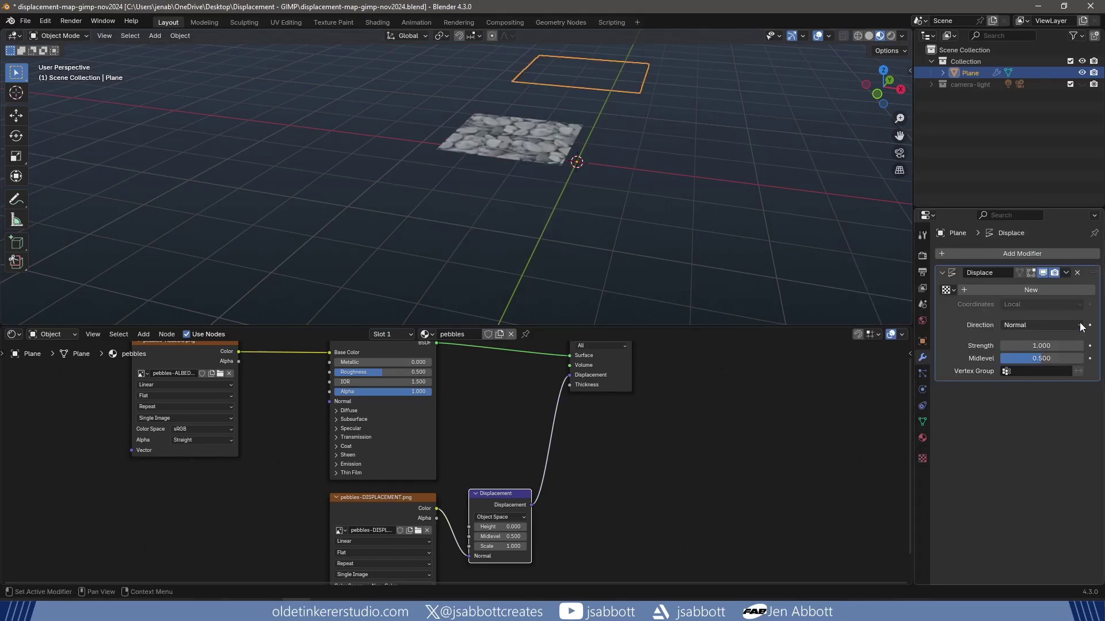
Create a modifier texture named pebbles and load pebbles-DISPLACEMENT.png into it.
{"action": "left_click", "coordinate": [1029, 291]}
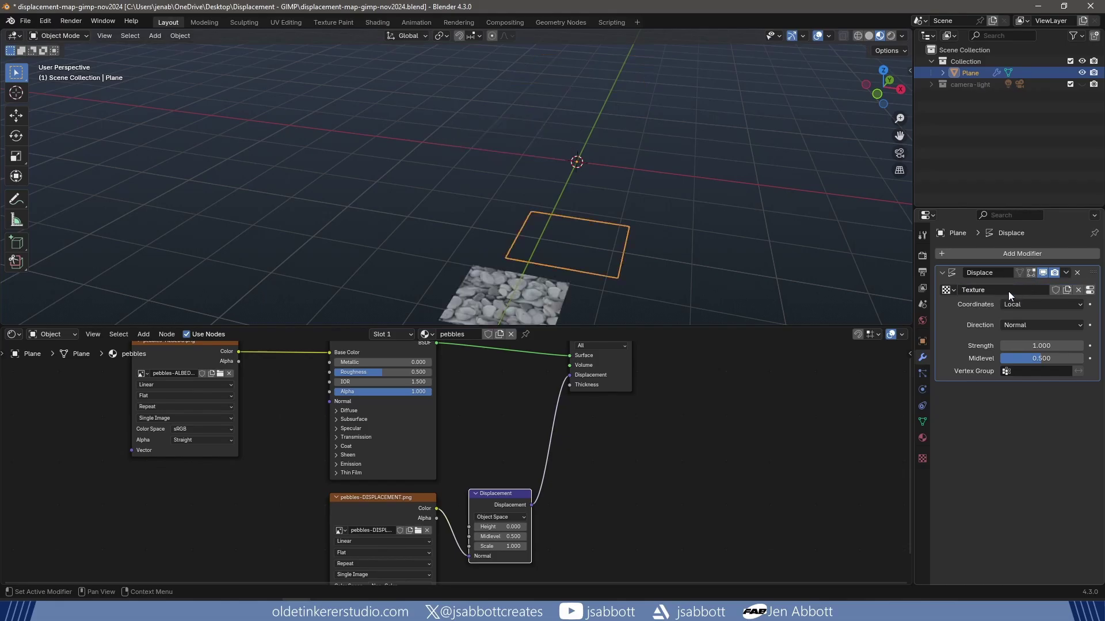
{"action": "left_click", "coordinate": [1008, 291]}
{"action": "type", "text": "pebbles"}
{"action": "key", "text": "Return"}
{"action": "left_click", "coordinate": [1089, 290]}
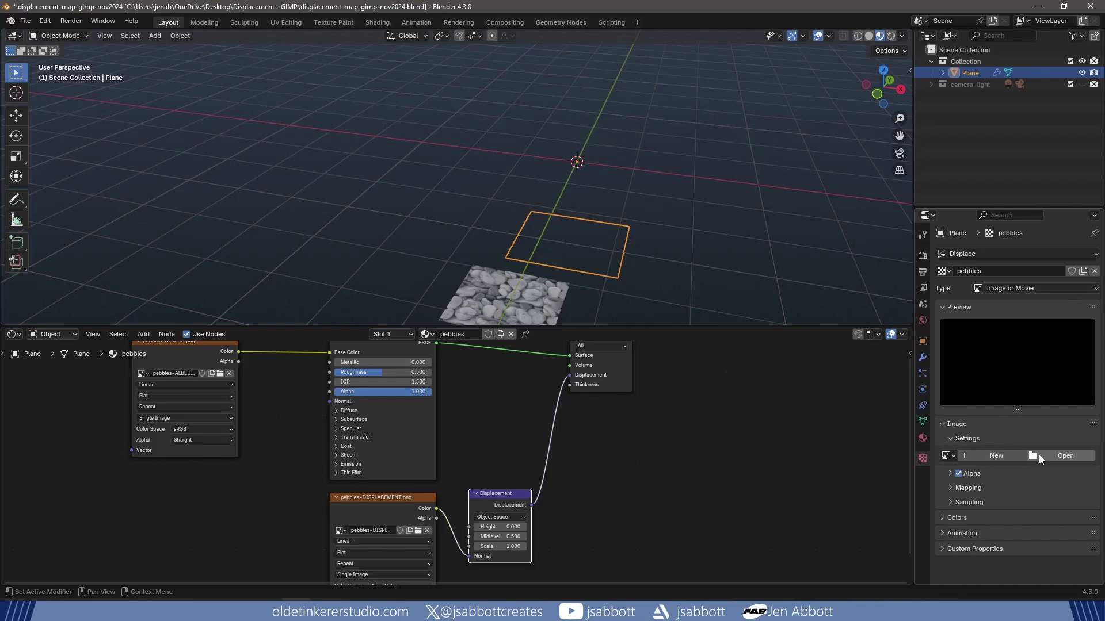
{"action": "left_click", "coordinate": [1064, 458]}
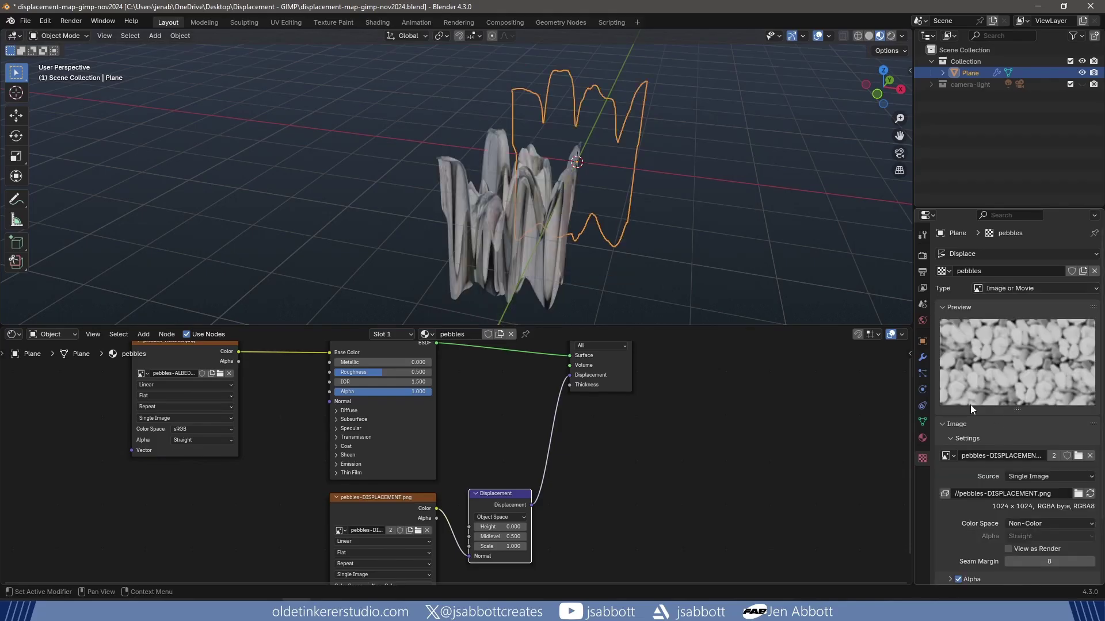
Give the Displace modifier strength 0.010, UV coordinates via UVMap, and RGB to XYZ direction.
{"action": "left_click", "coordinate": [922, 359]}
{"action": "left_click", "coordinate": [1024, 349]}
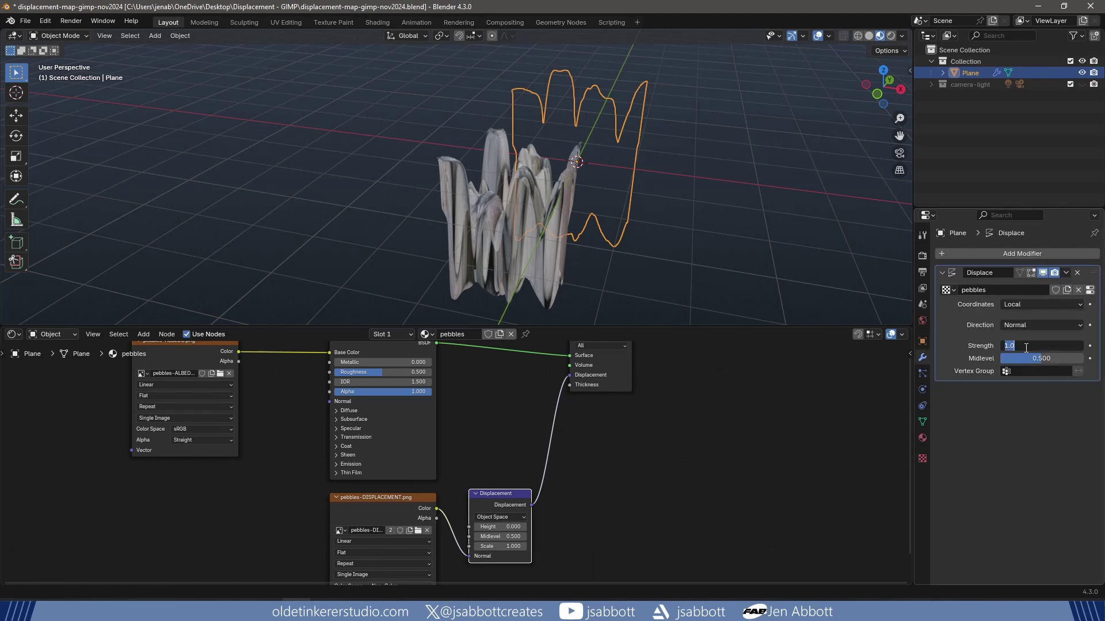
{"action": "type", "text": ".01"}
{"action": "key", "text": "Return"}
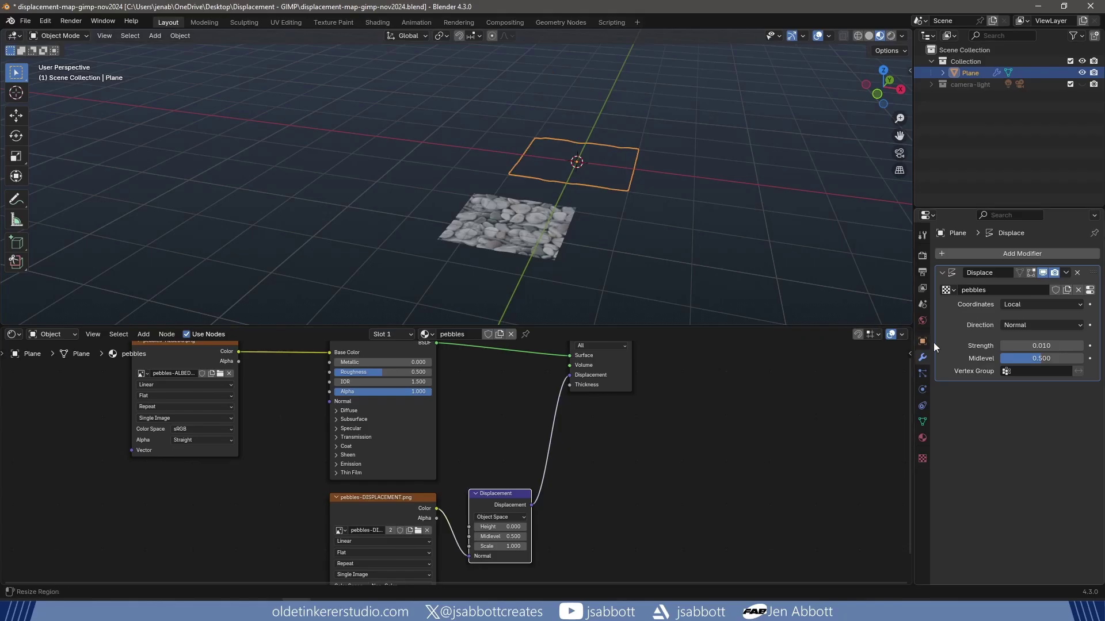
{"action": "left_click", "coordinate": [1016, 304]}
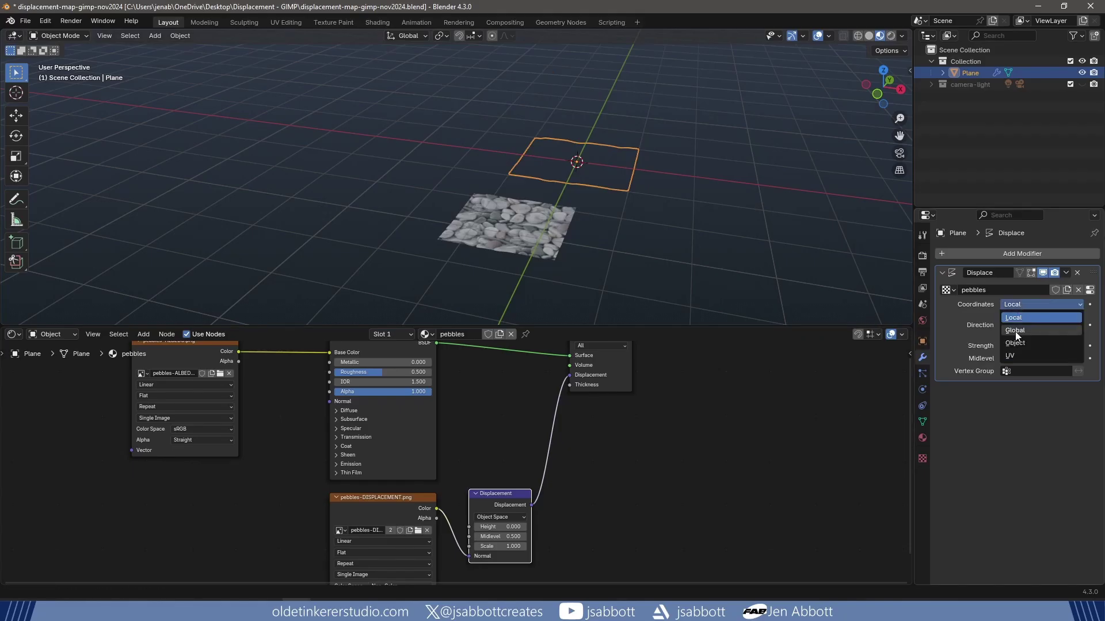
{"action": "left_click", "coordinate": [1015, 352]}
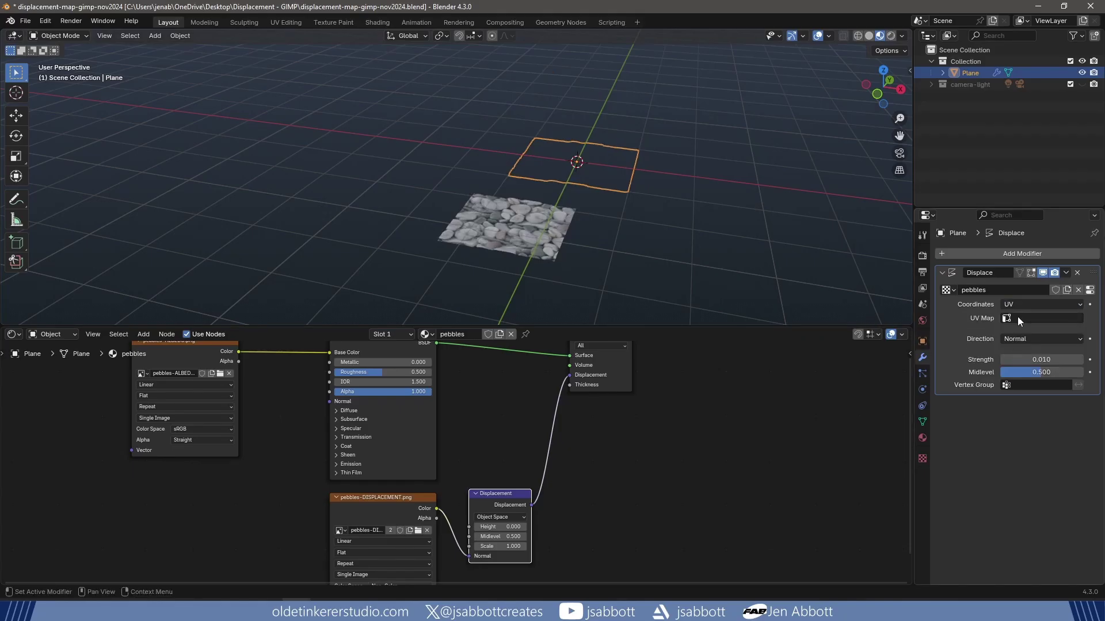
{"action": "left_click", "coordinate": [1017, 317]}
{"action": "left_click", "coordinate": [1019, 336]}
{"action": "left_click", "coordinate": [1017, 339]}
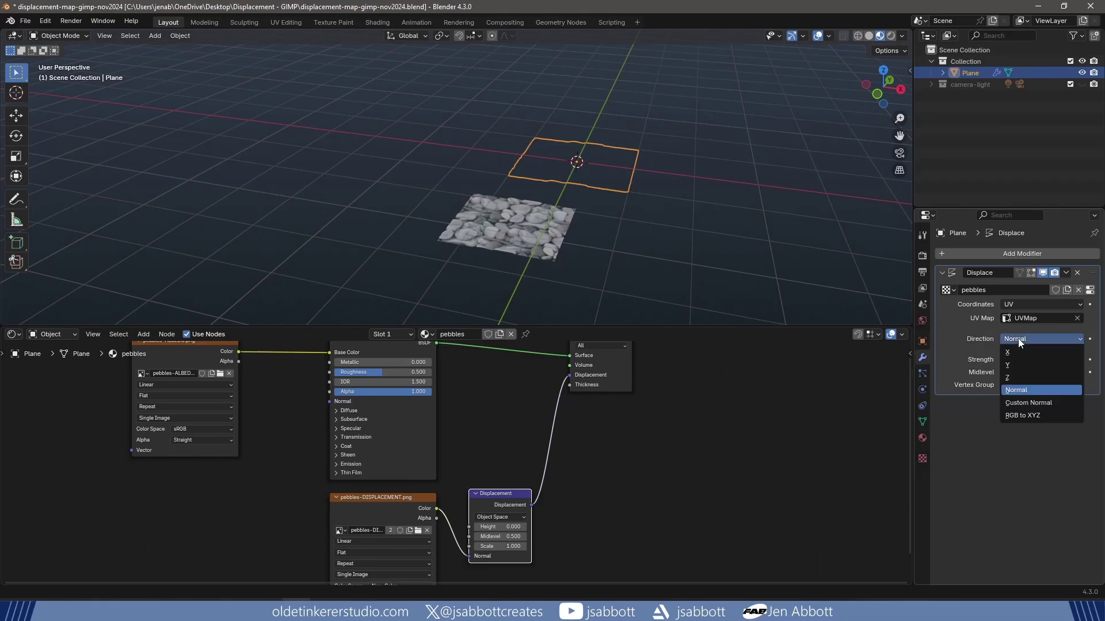
{"action": "left_click", "coordinate": [1021, 415]}
{"action": "scroll", "coordinate": [575, 257], "scroll_direction": "up", "scroll_amount": 3}
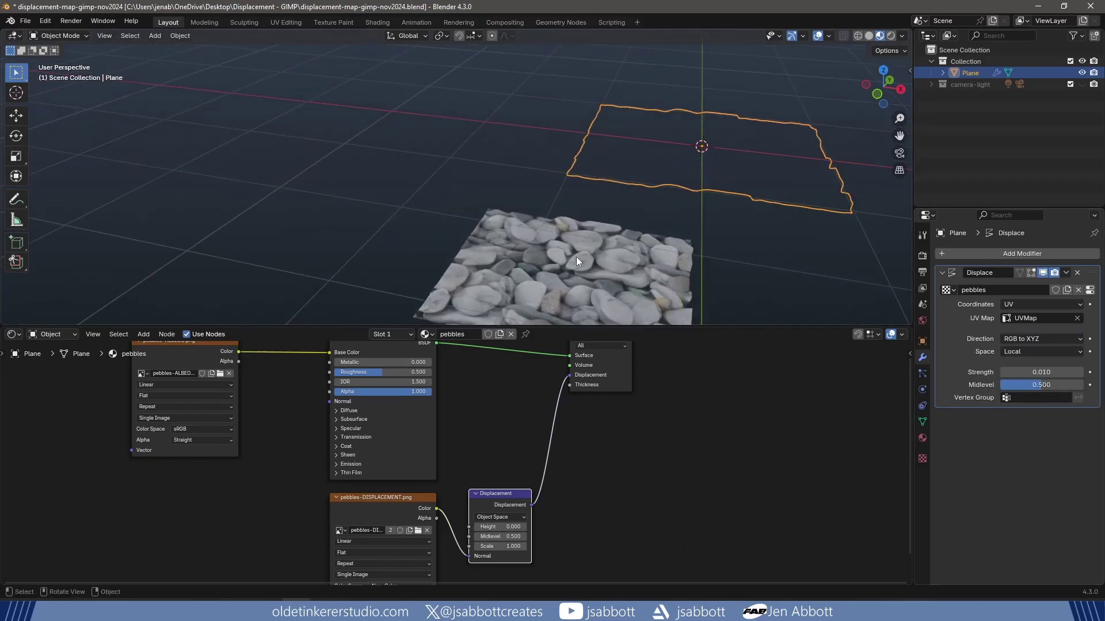
{"action": "left_click_drag", "start_coordinate": [576, 257], "coordinate": [601, 219]}
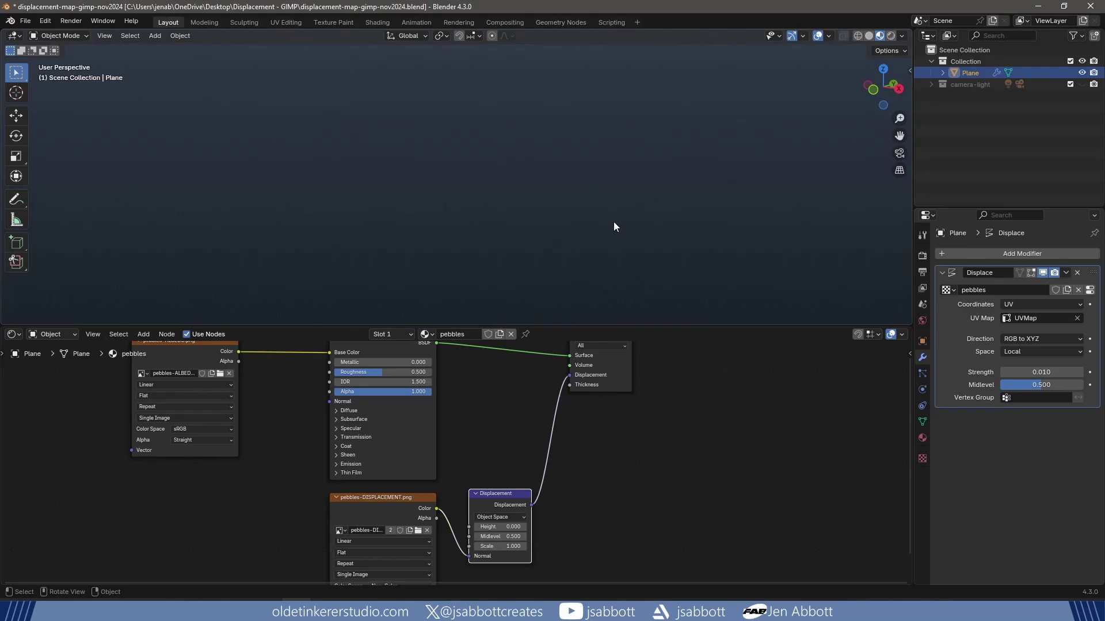
{"action": "left_click_drag", "start_coordinate": [613, 222], "coordinate": [562, 236]}
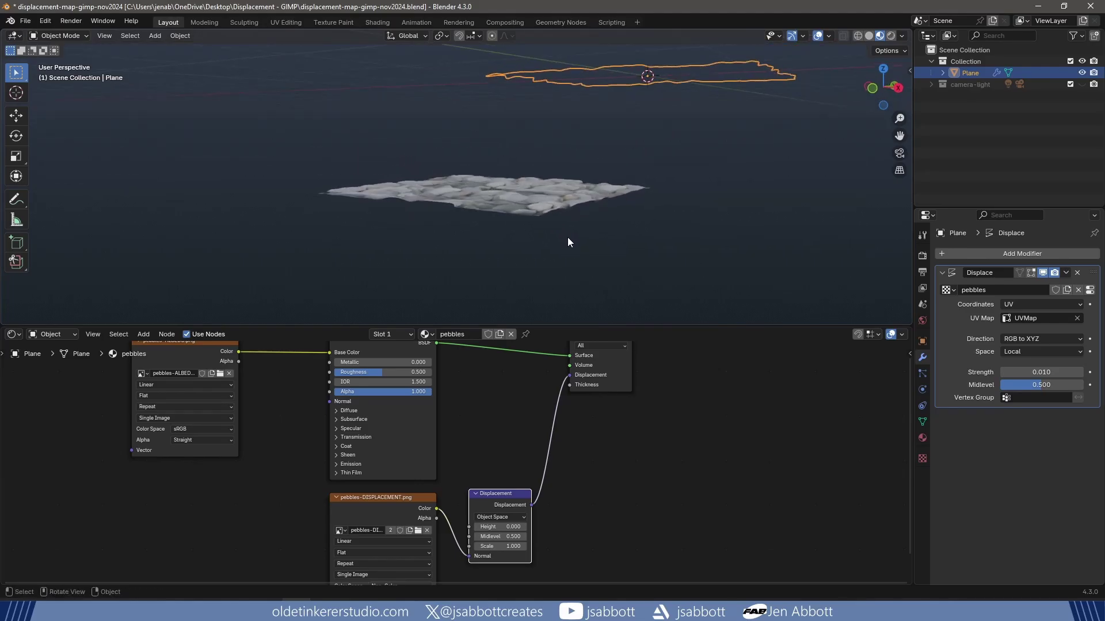
{"action": "scroll", "coordinate": [568, 238], "scroll_direction": "up", "scroll_amount": 3}
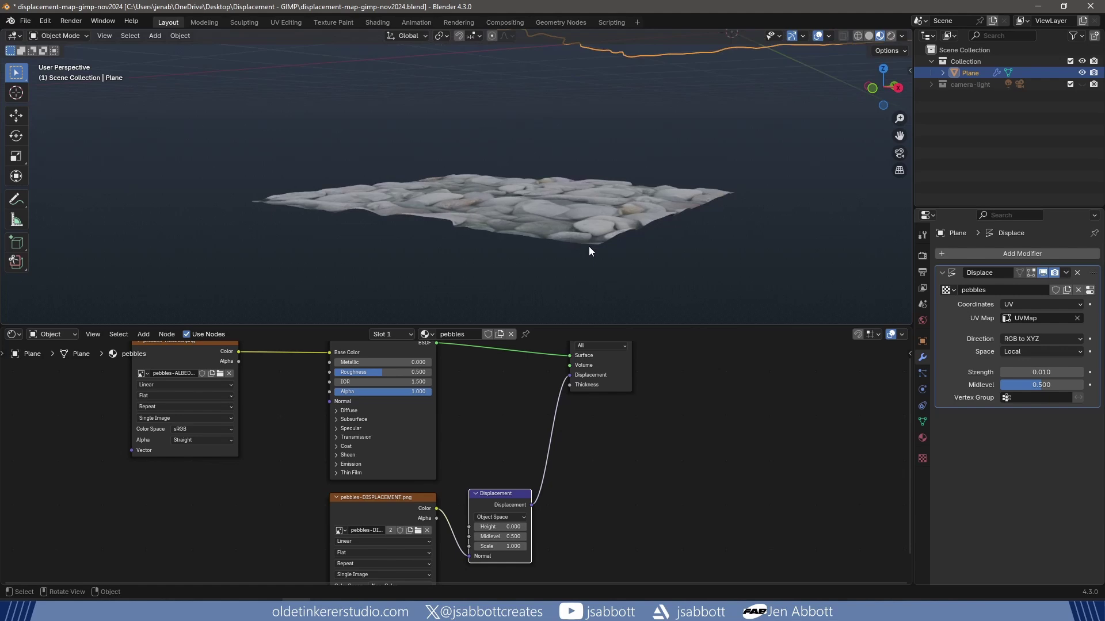